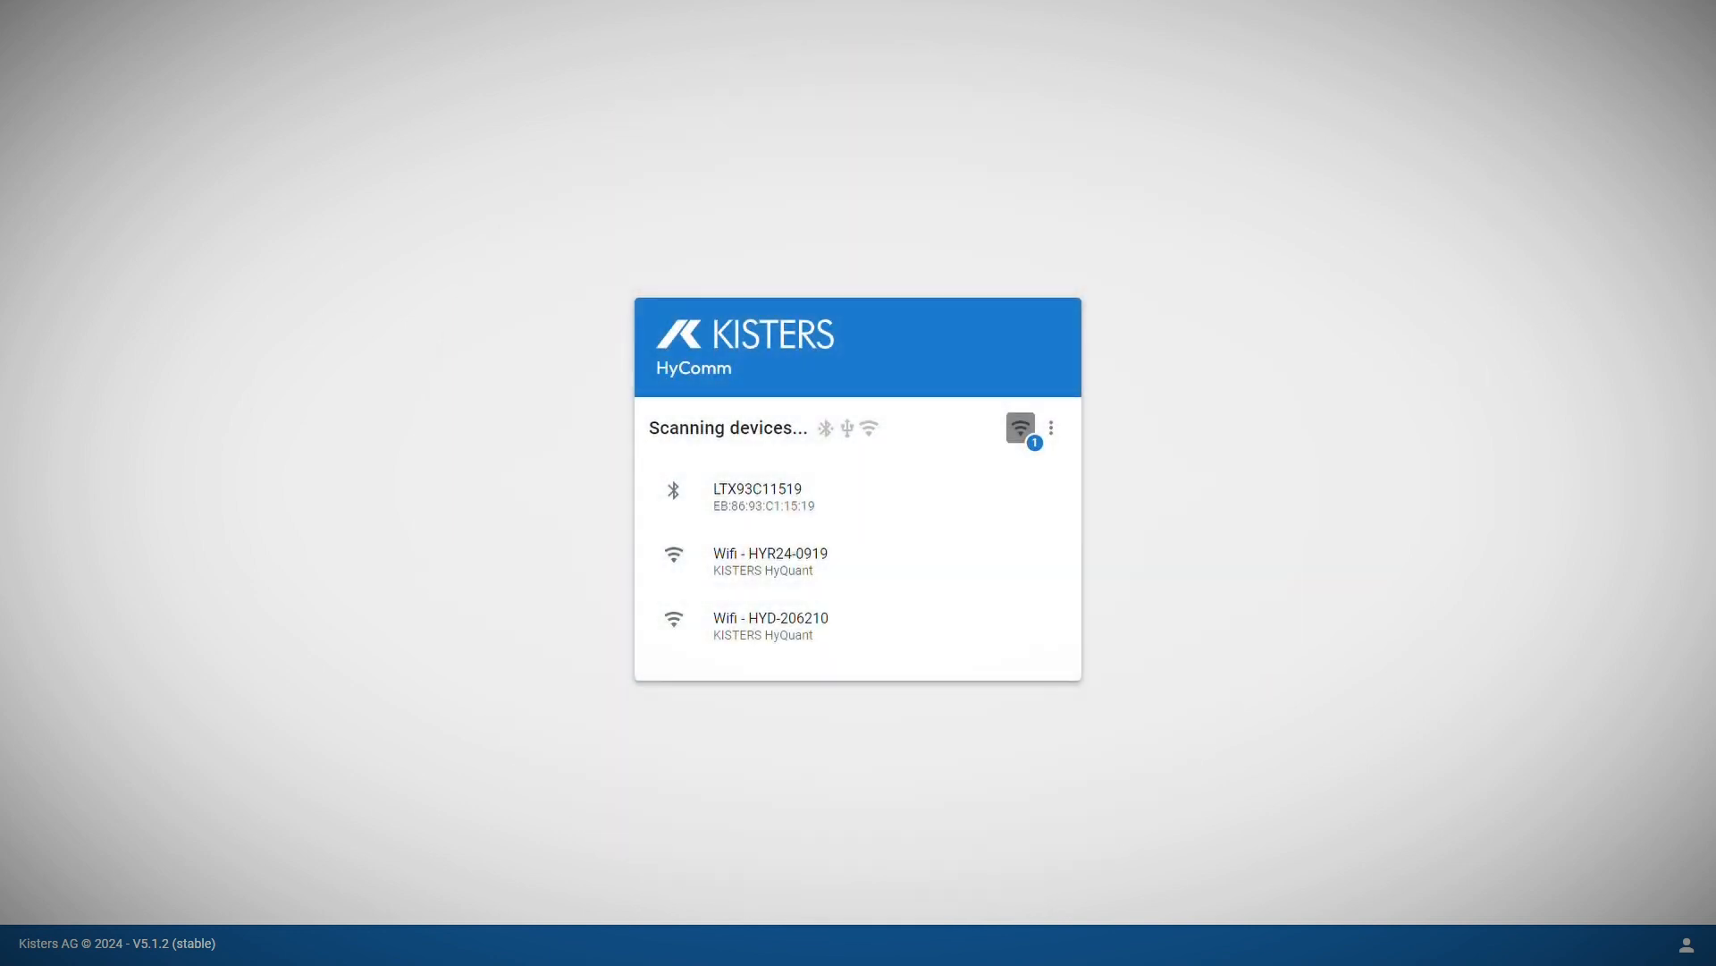
Step: Connect to the HYR24-0919 sensor over Wi-Fi using its Wi-Fi password
click(789, 554)
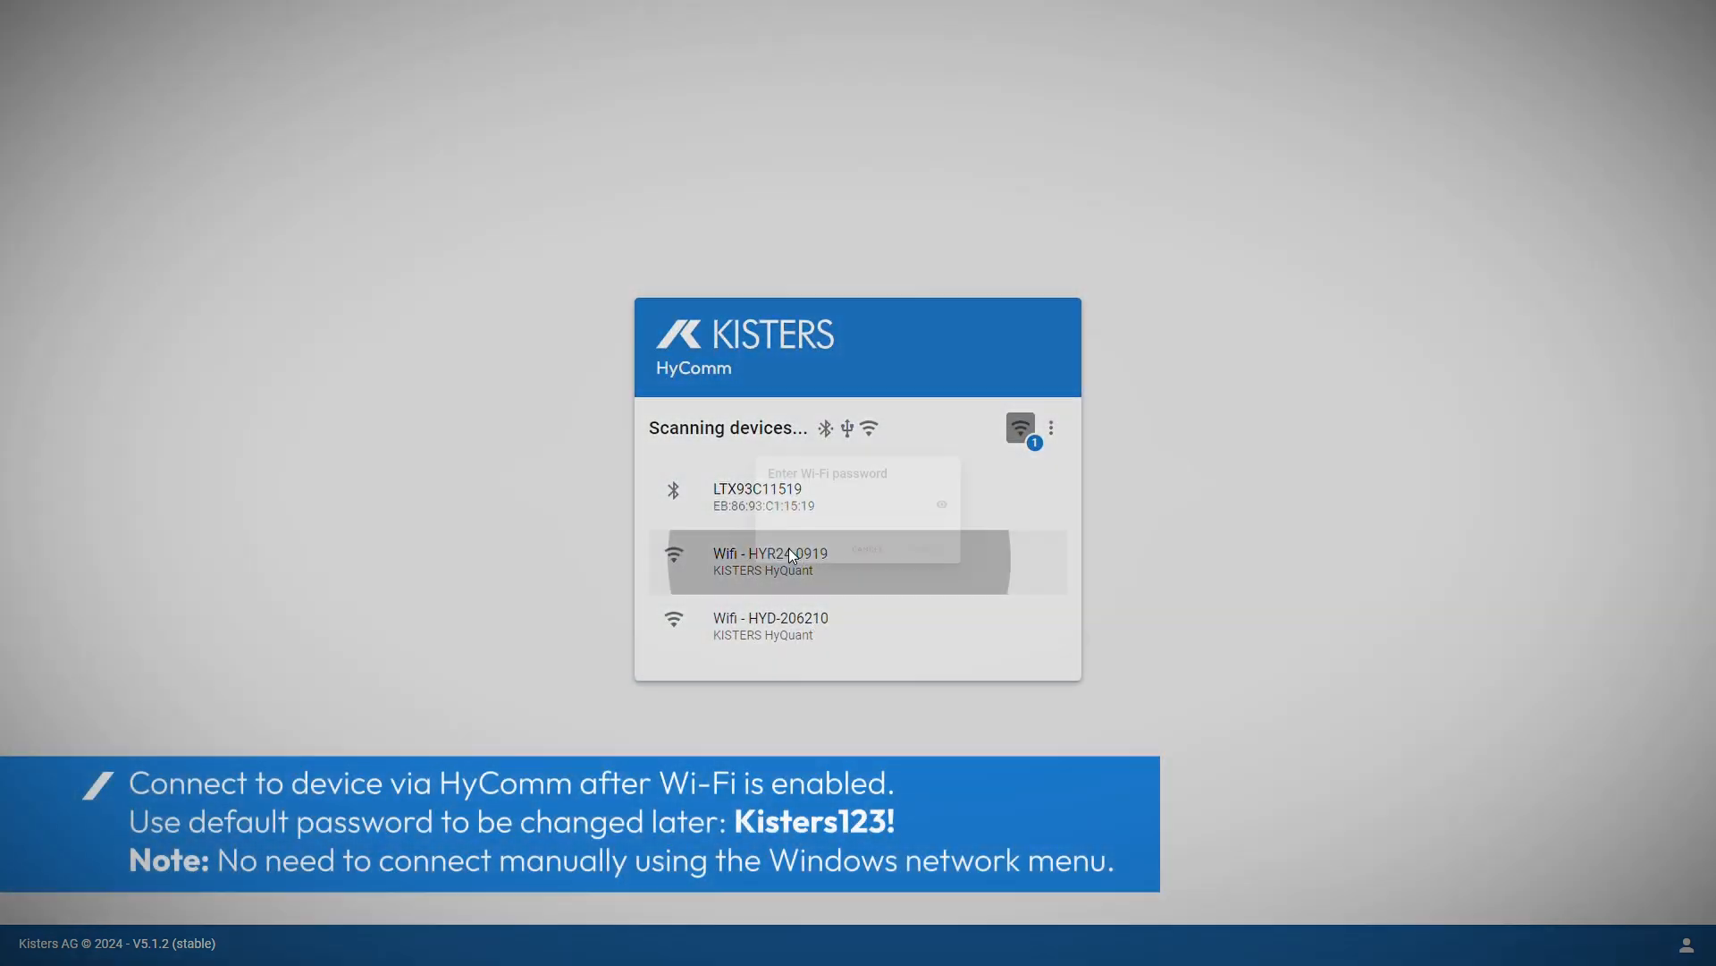
click(815, 519)
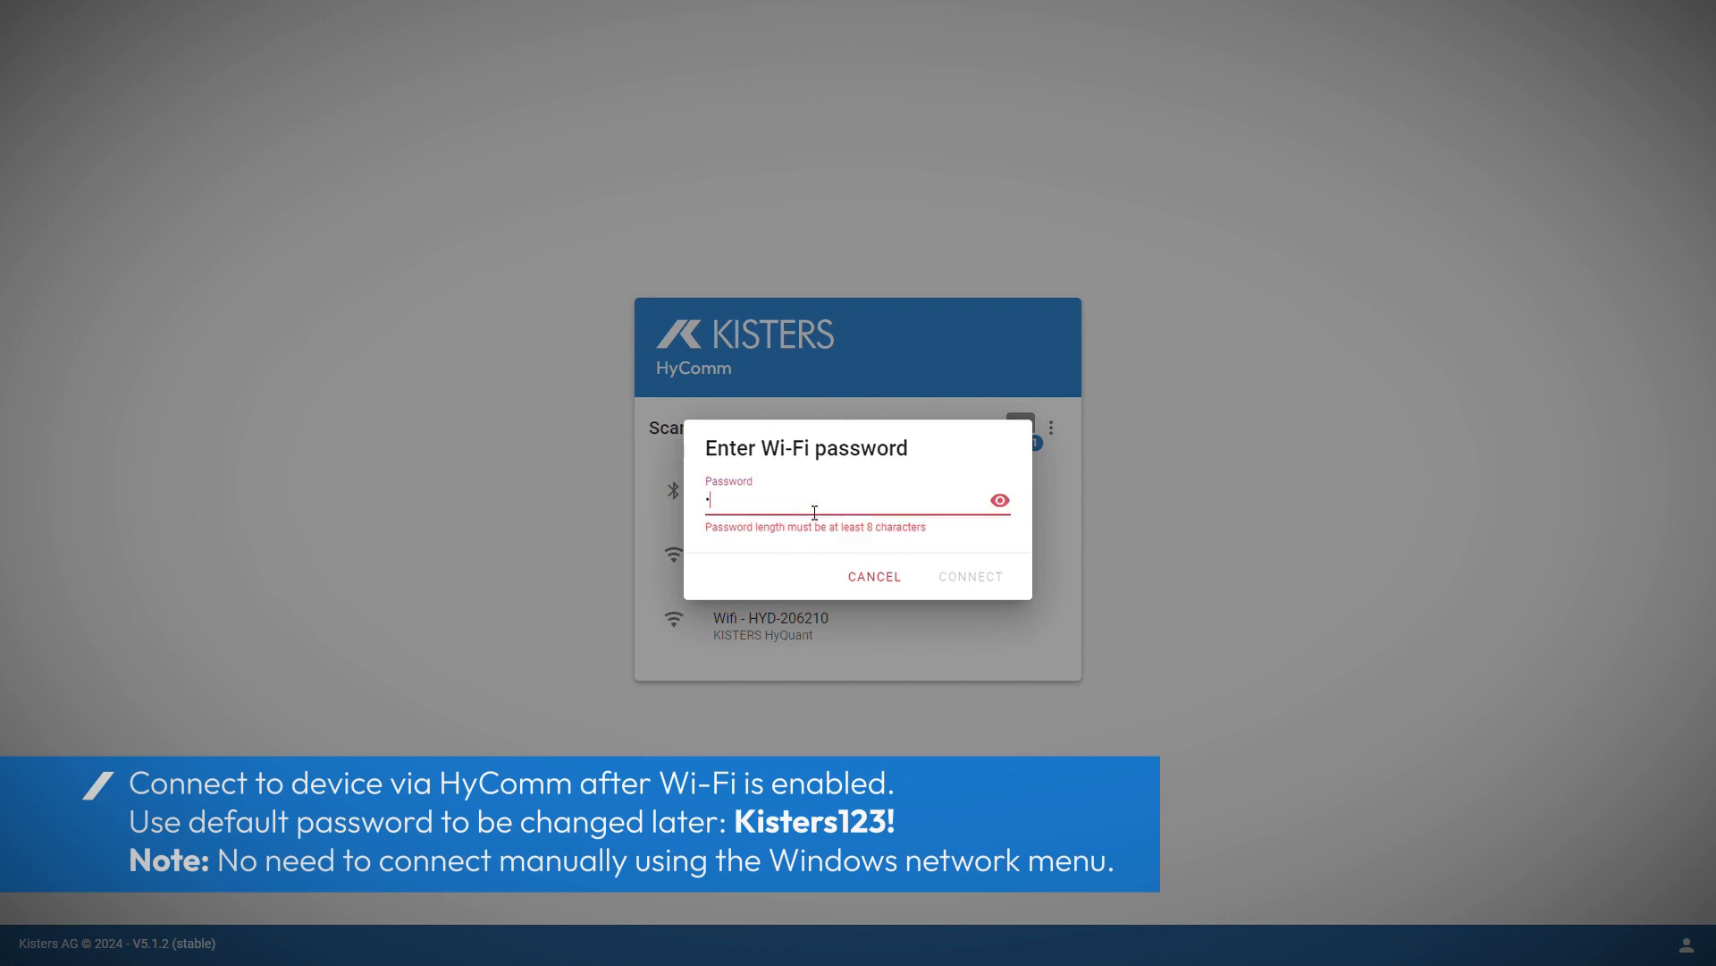
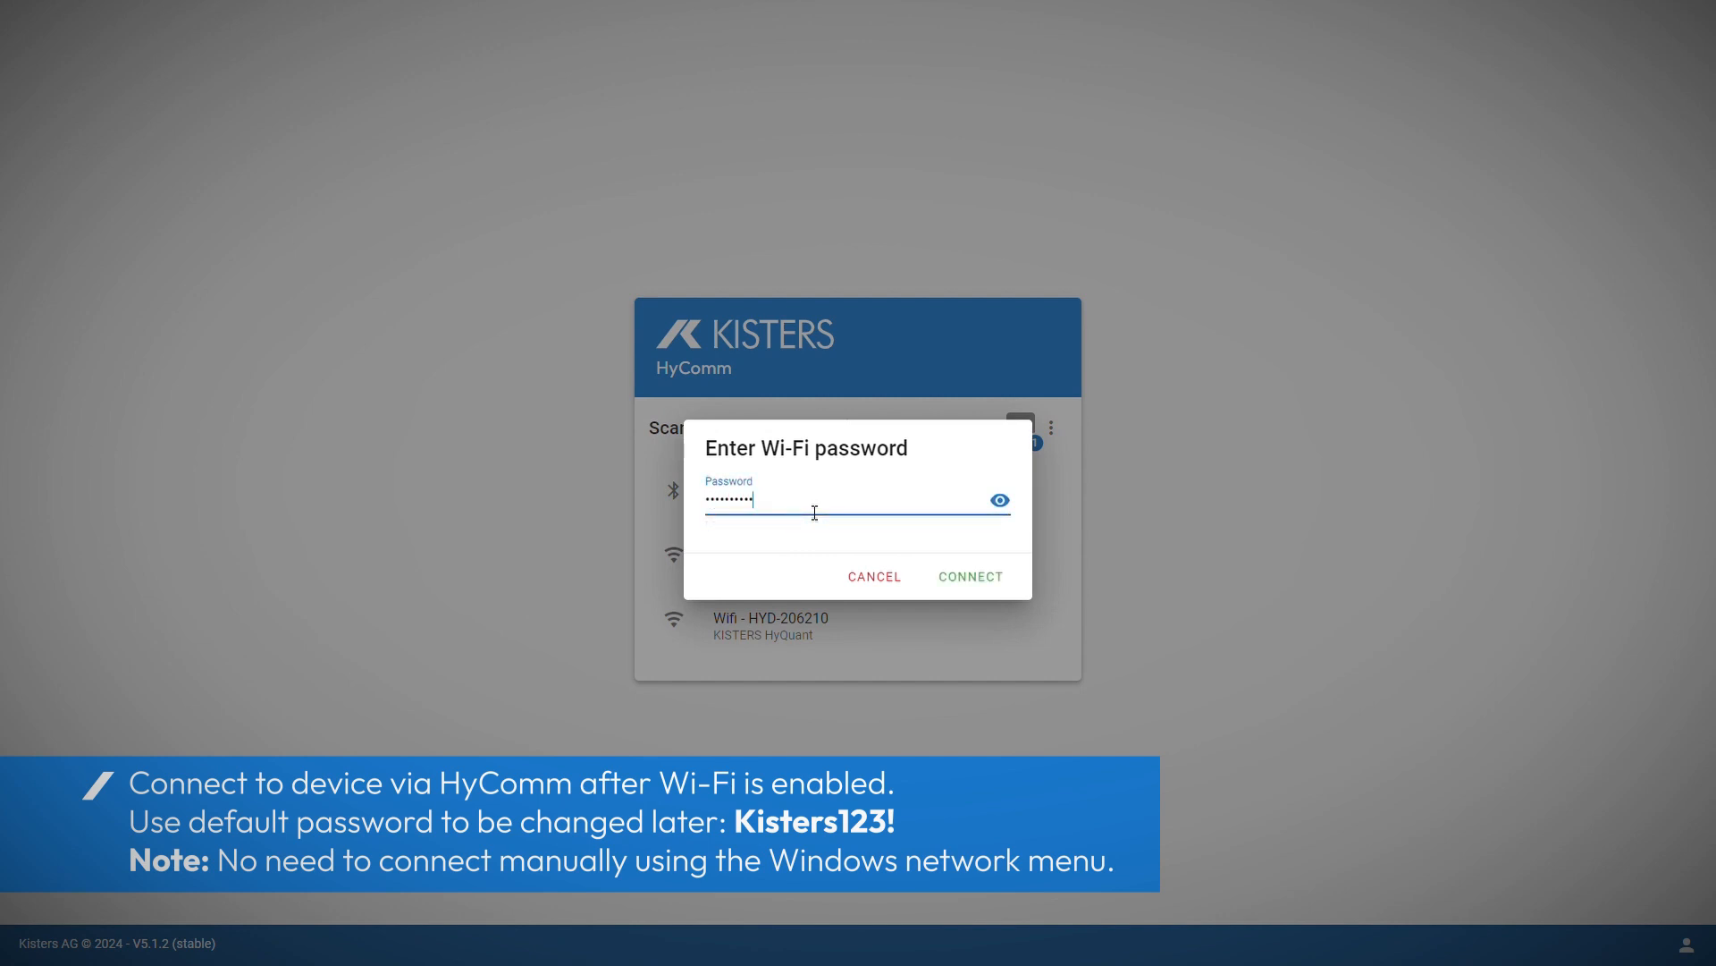
click(1013, 501)
click(1015, 503)
click(975, 580)
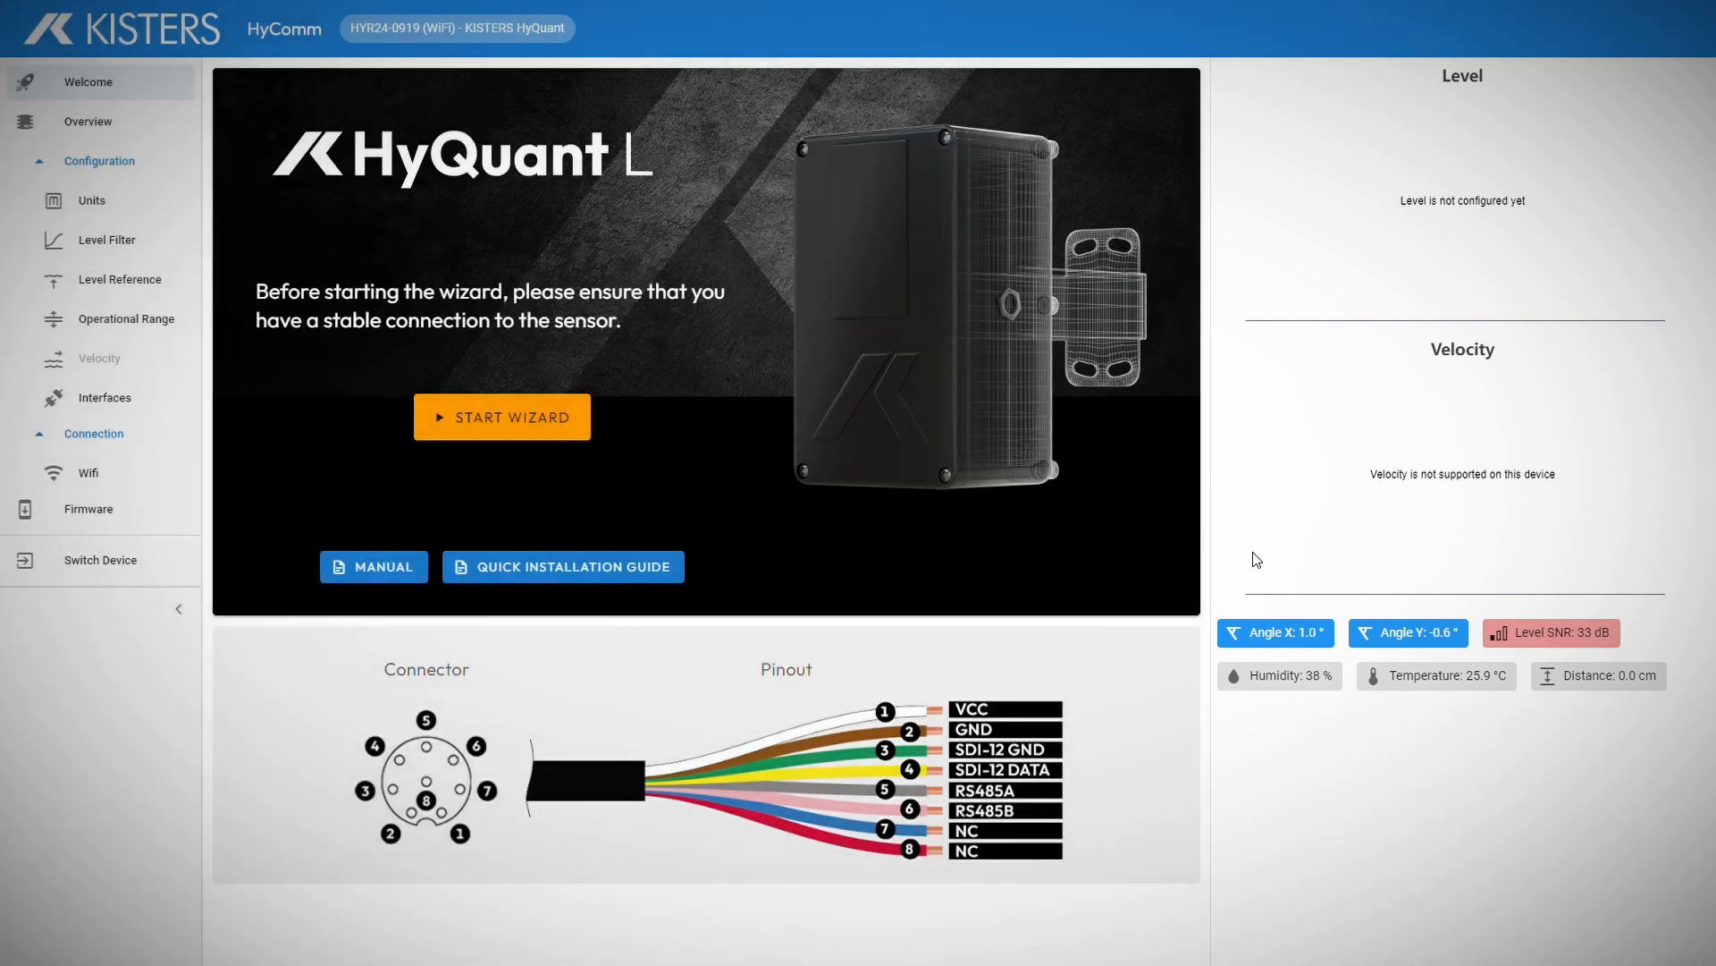
mouse_move(1268, 635)
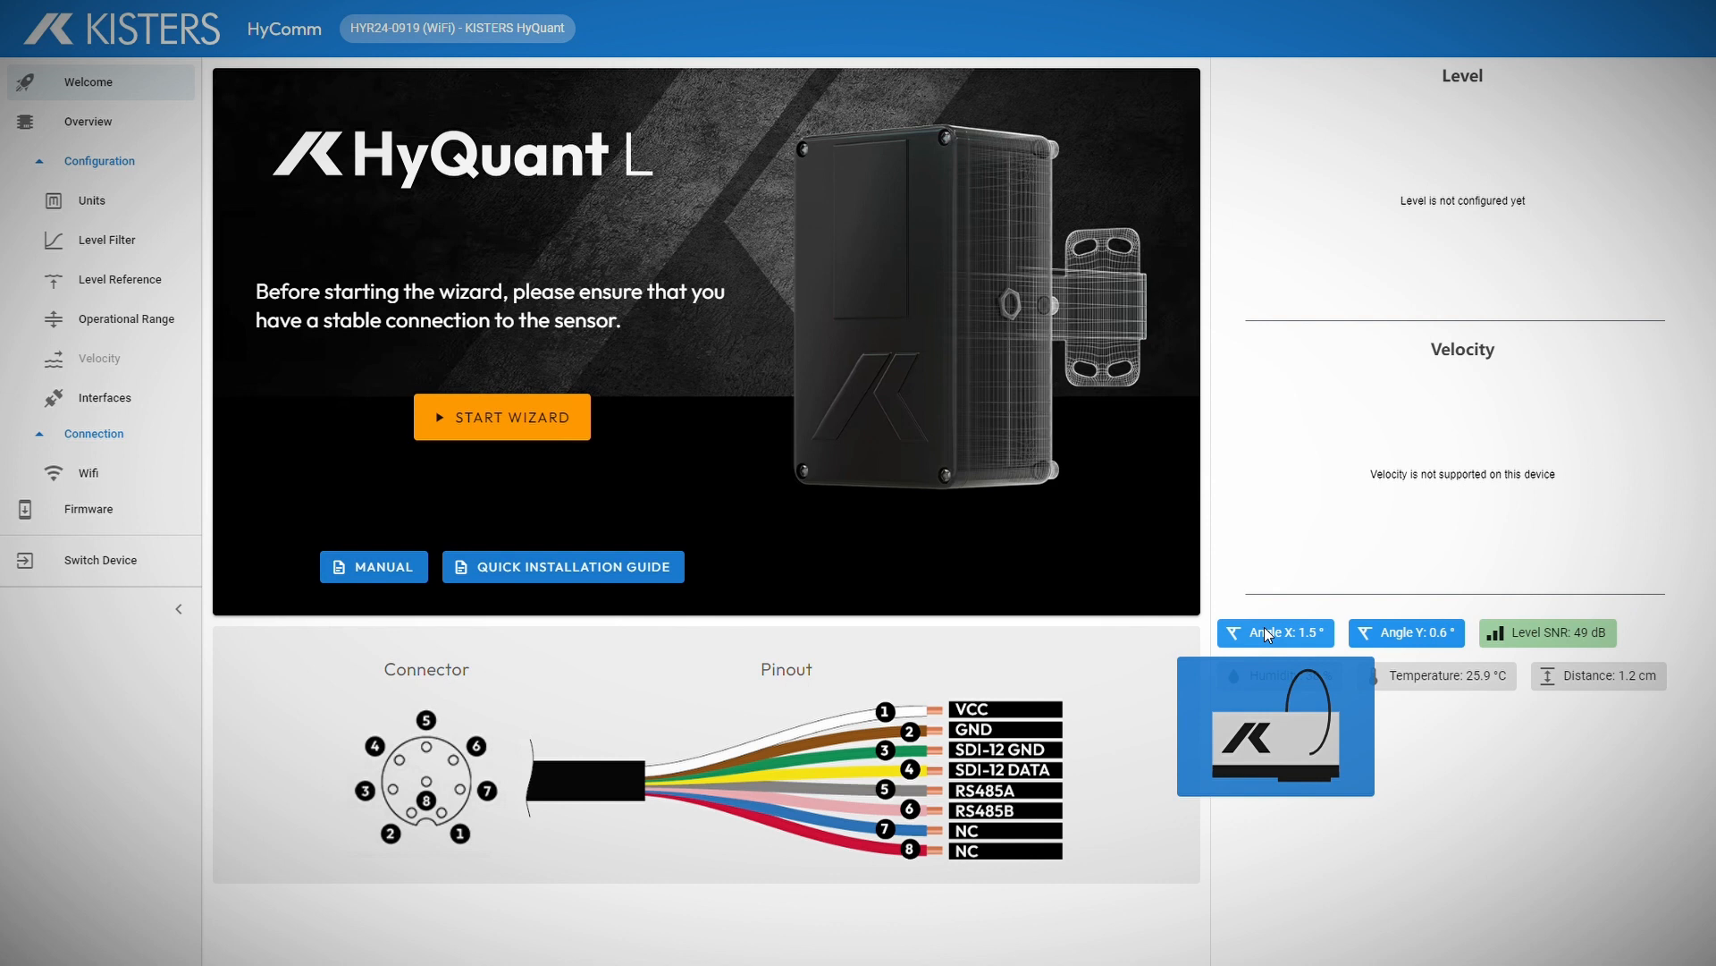
mouse_move(1400, 635)
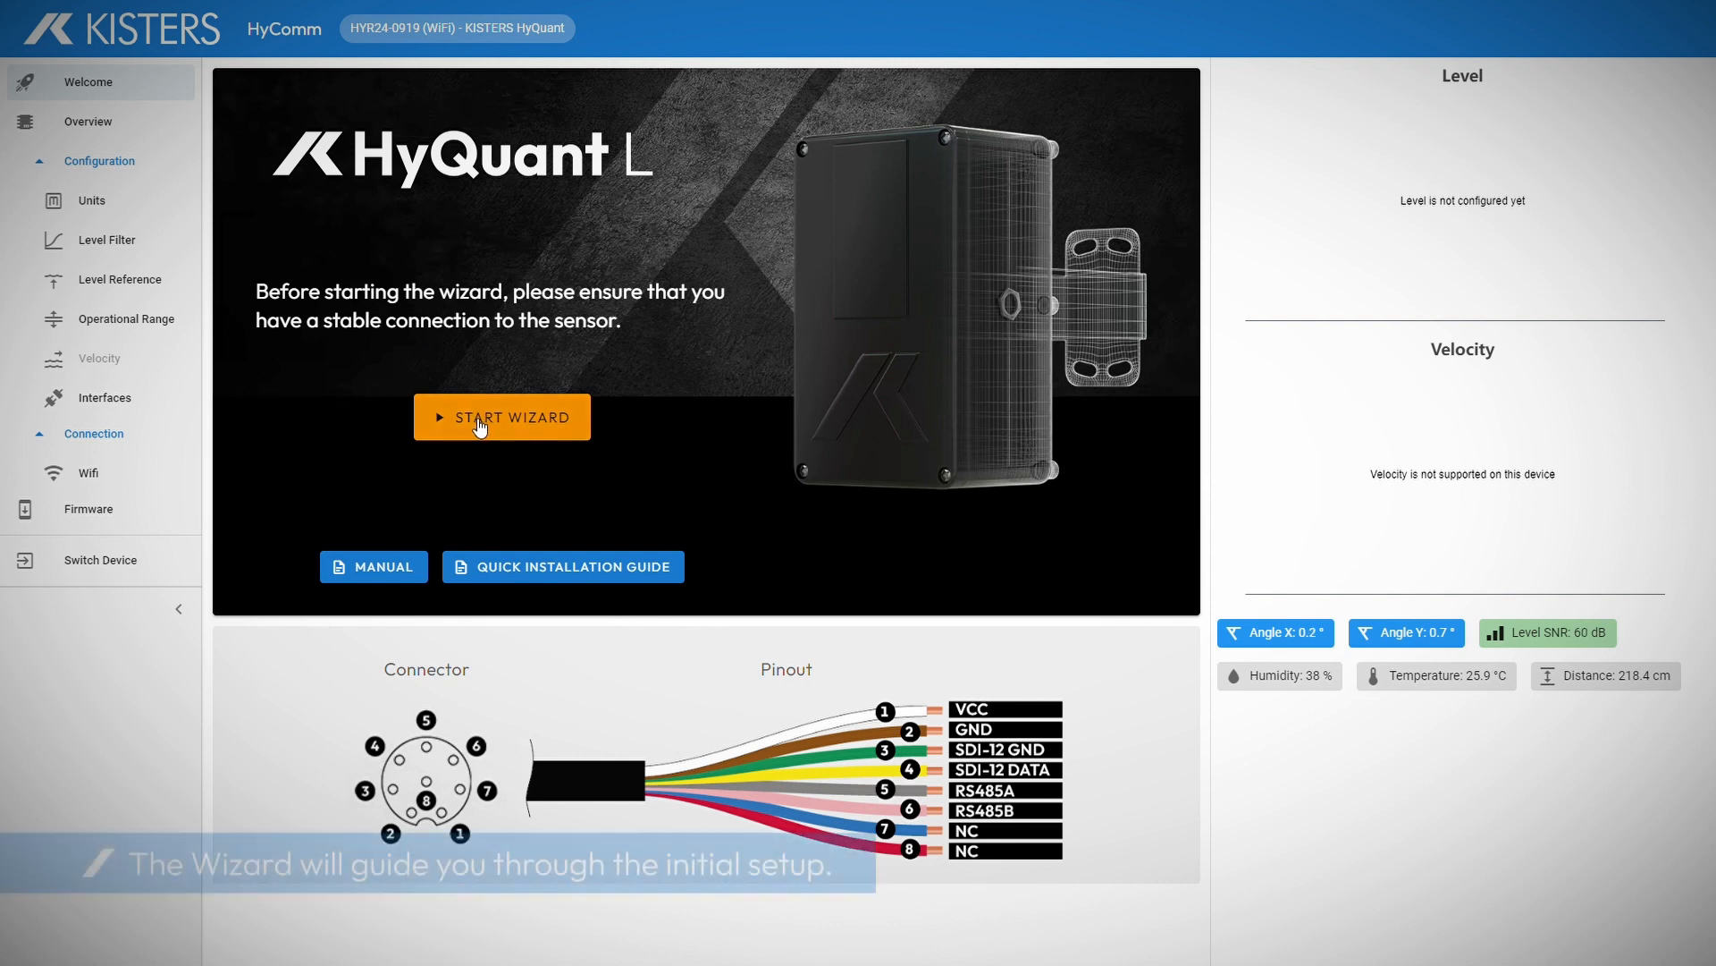
Step: Start the setup wizard and confirm Centimeters as level units after briefly trying Millimeters
click(480, 422)
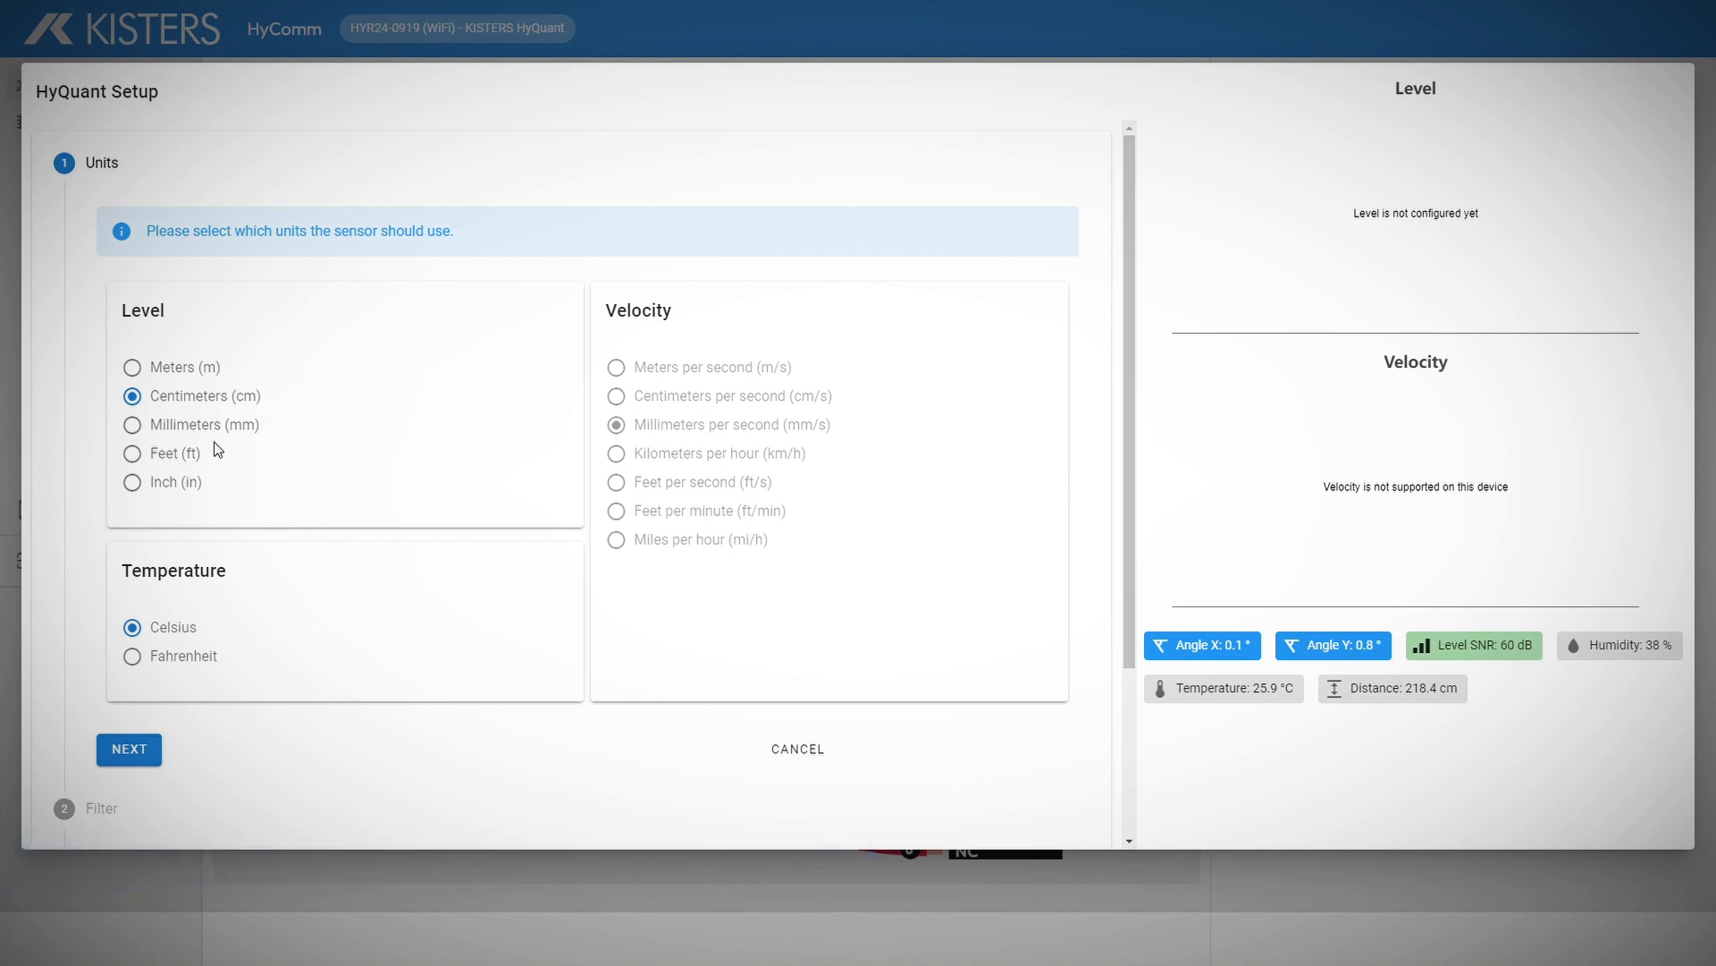
click(182, 426)
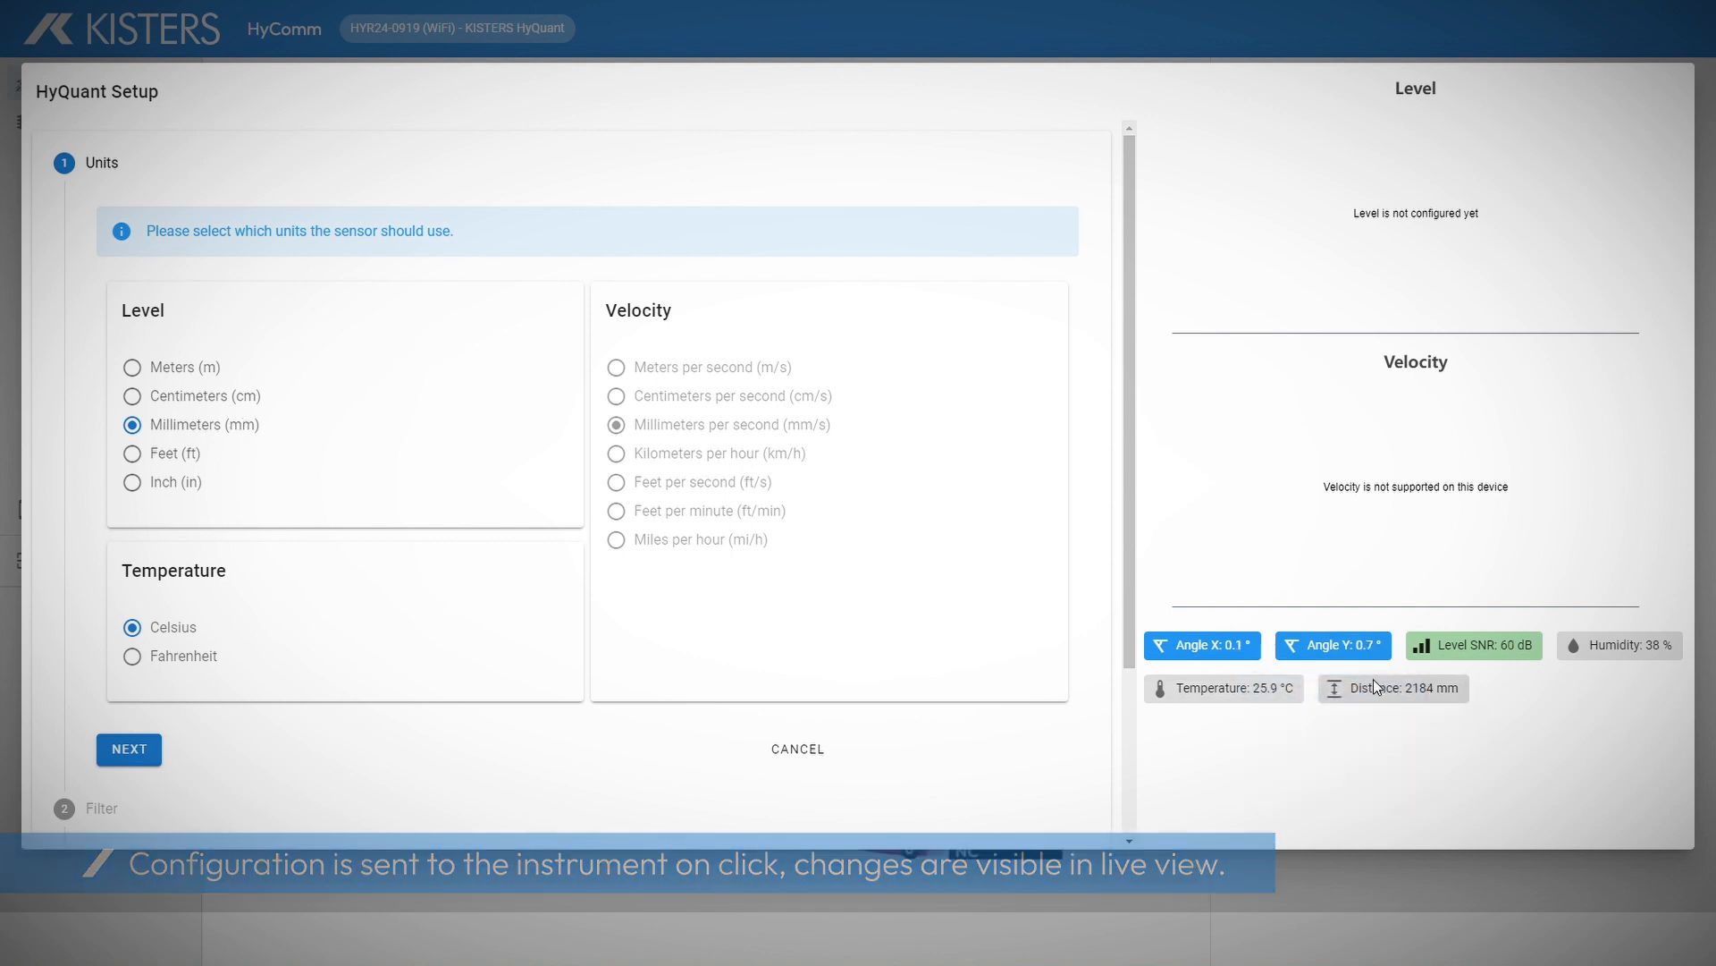
click(208, 398)
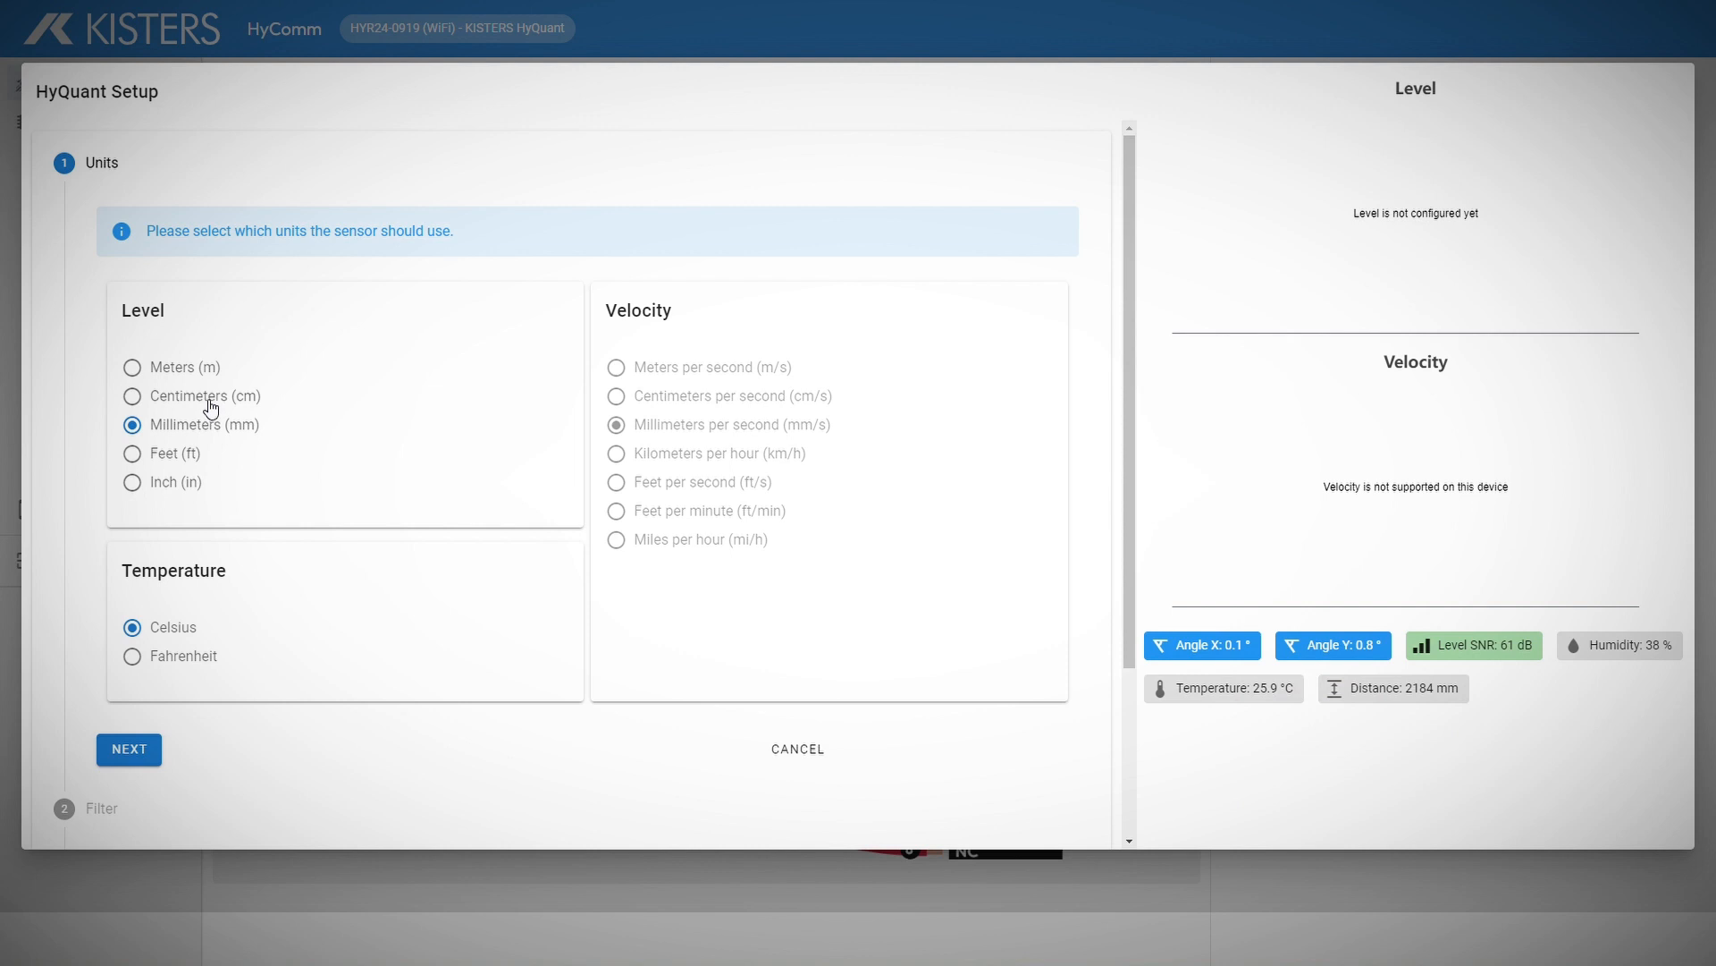
click(149, 759)
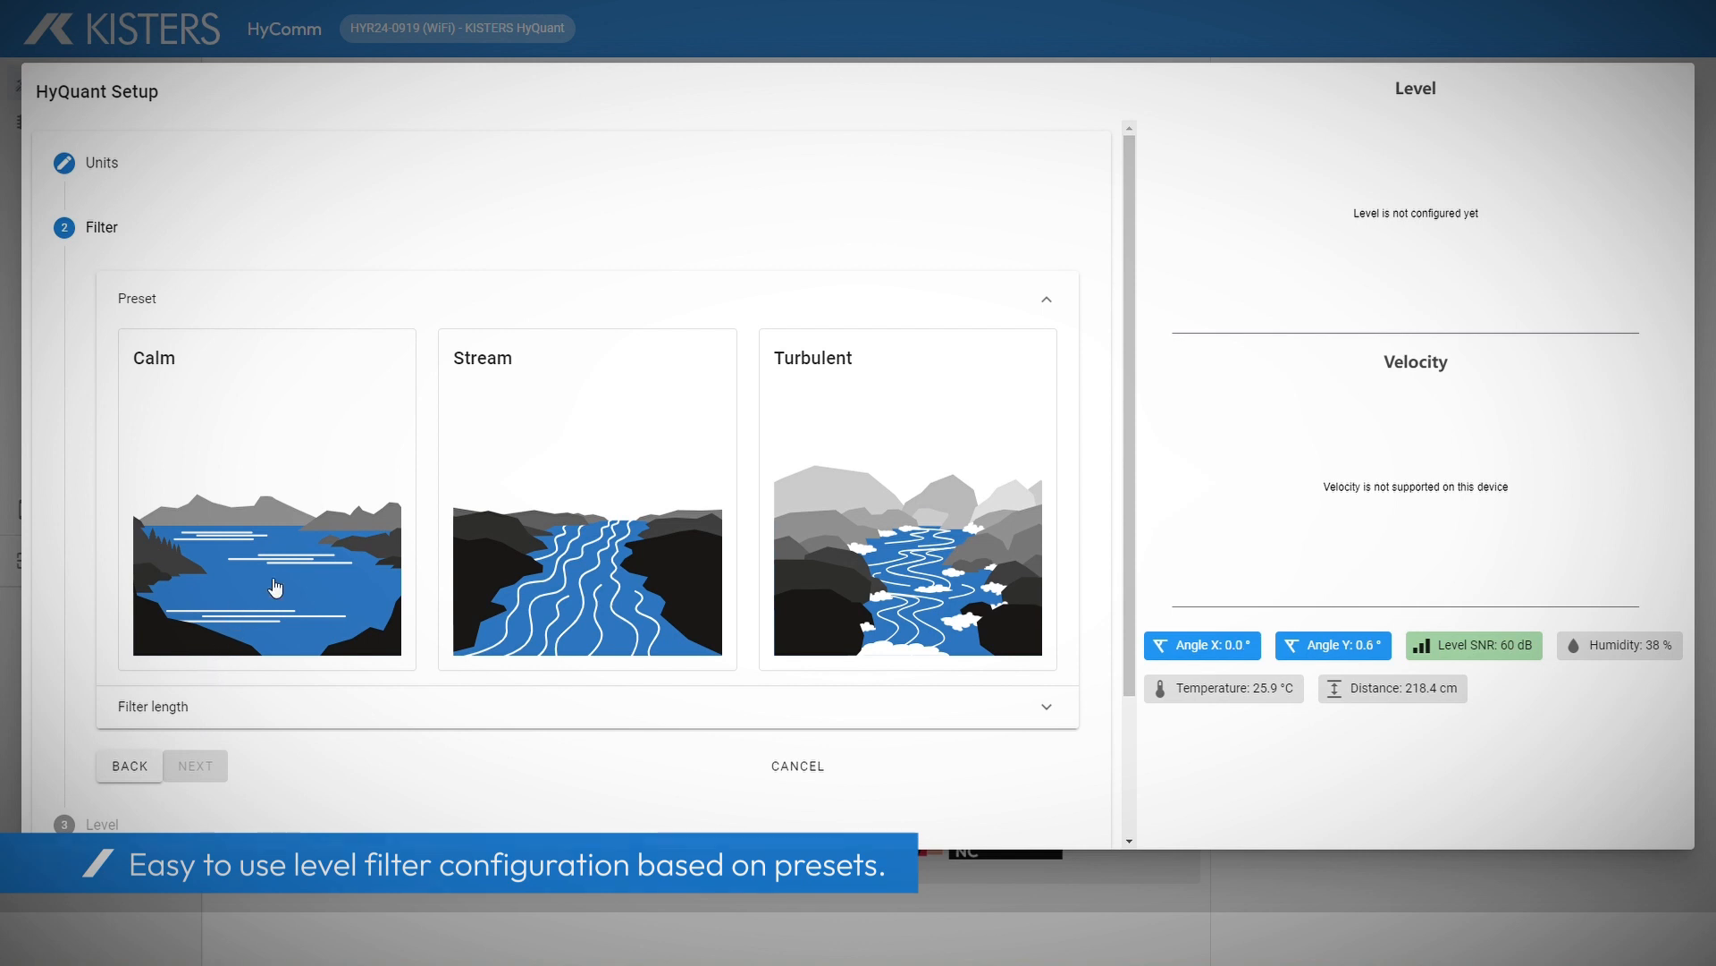
Step: Apply the Calm filter preset with a 10 s filter length, rescaling the Distance chart
click(288, 545)
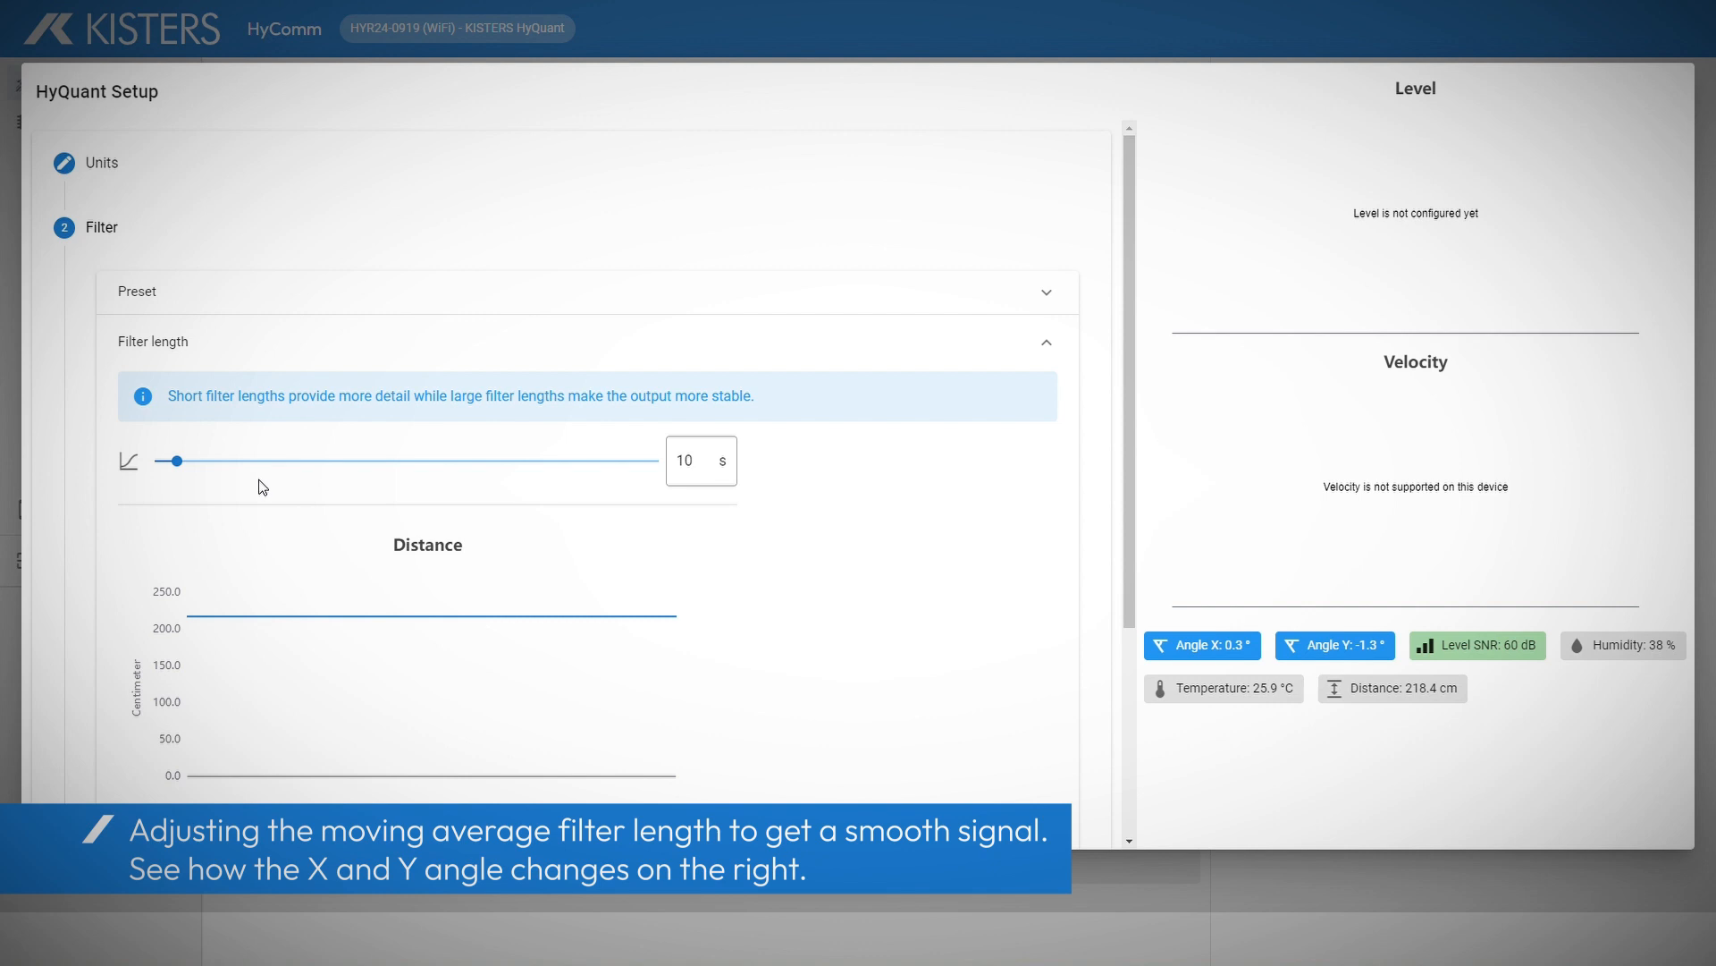
mouse_move(186, 468)
mouse_down()
mouse_move(167, 465)
mouse_move(181, 467)
mouse_up()
click(218, 826)
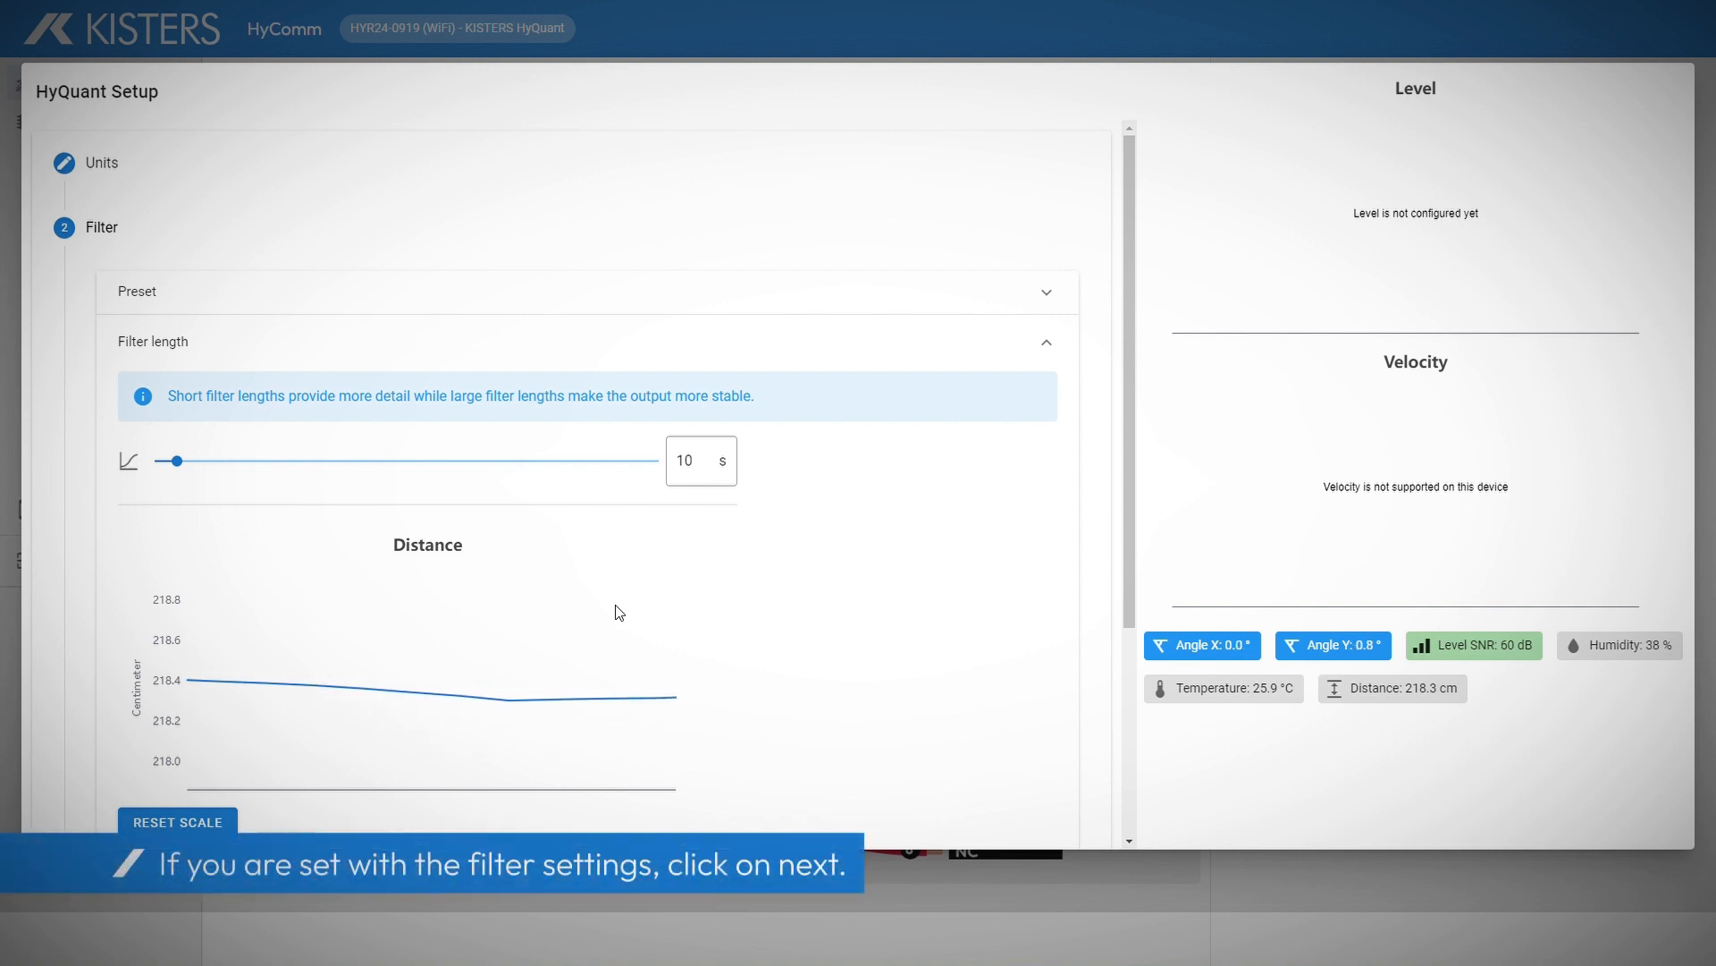
scroll(337, 684, down, 2)
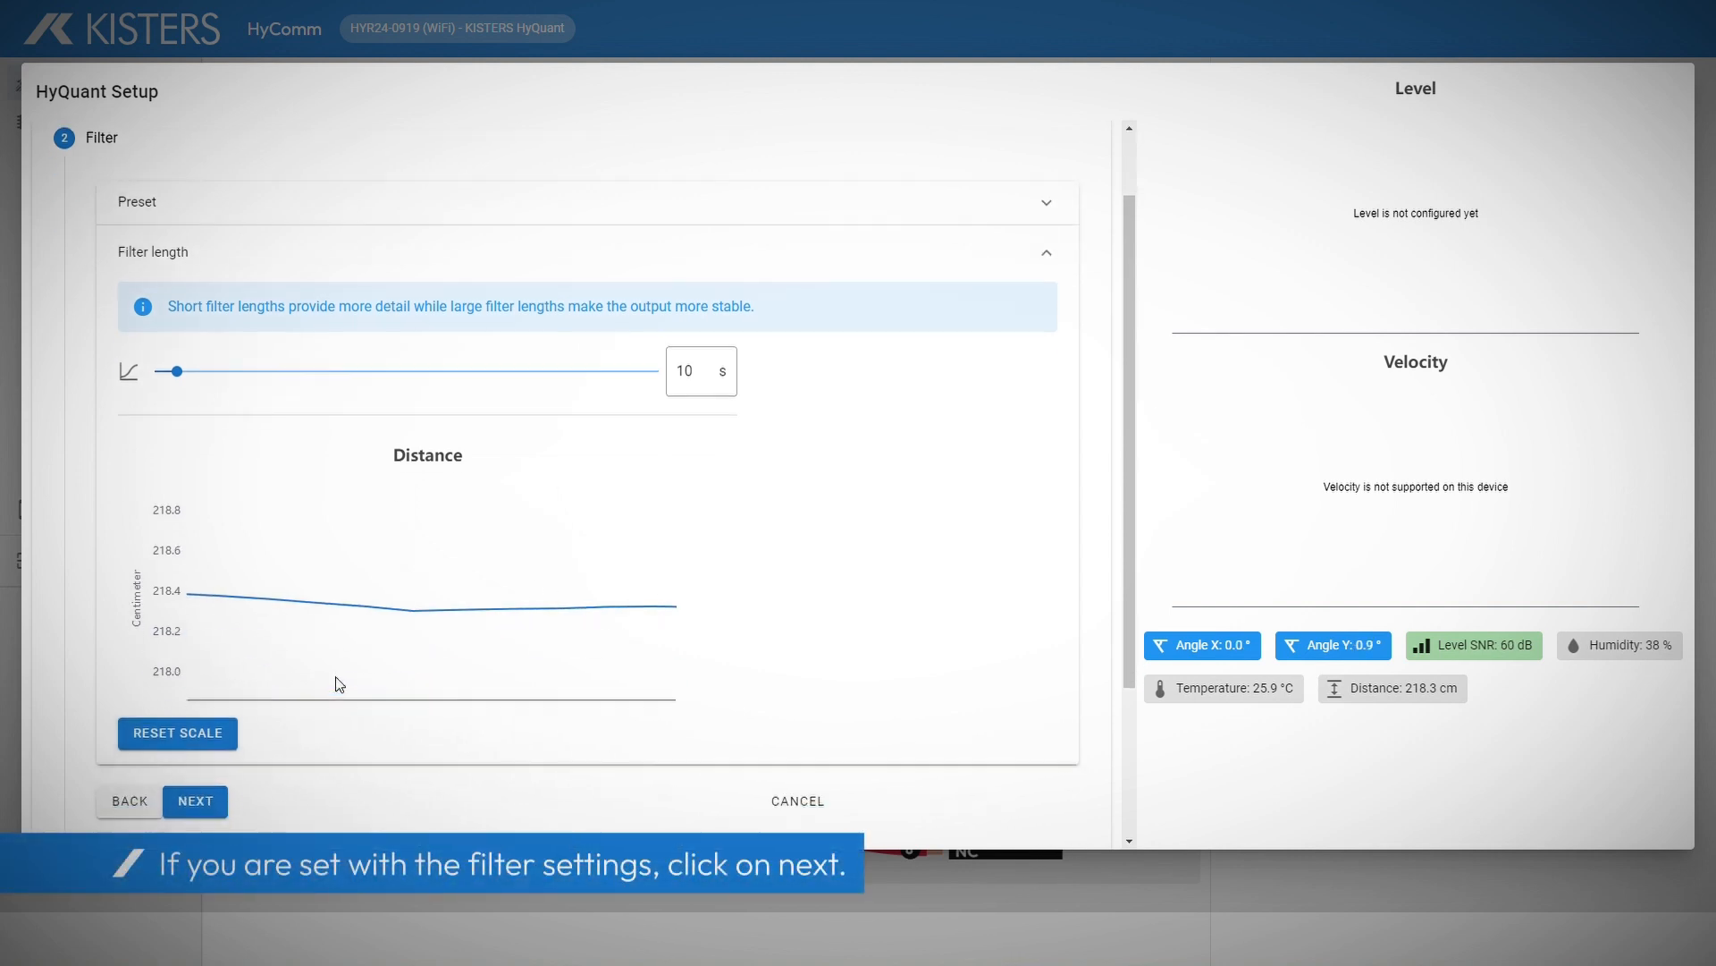
click(188, 710)
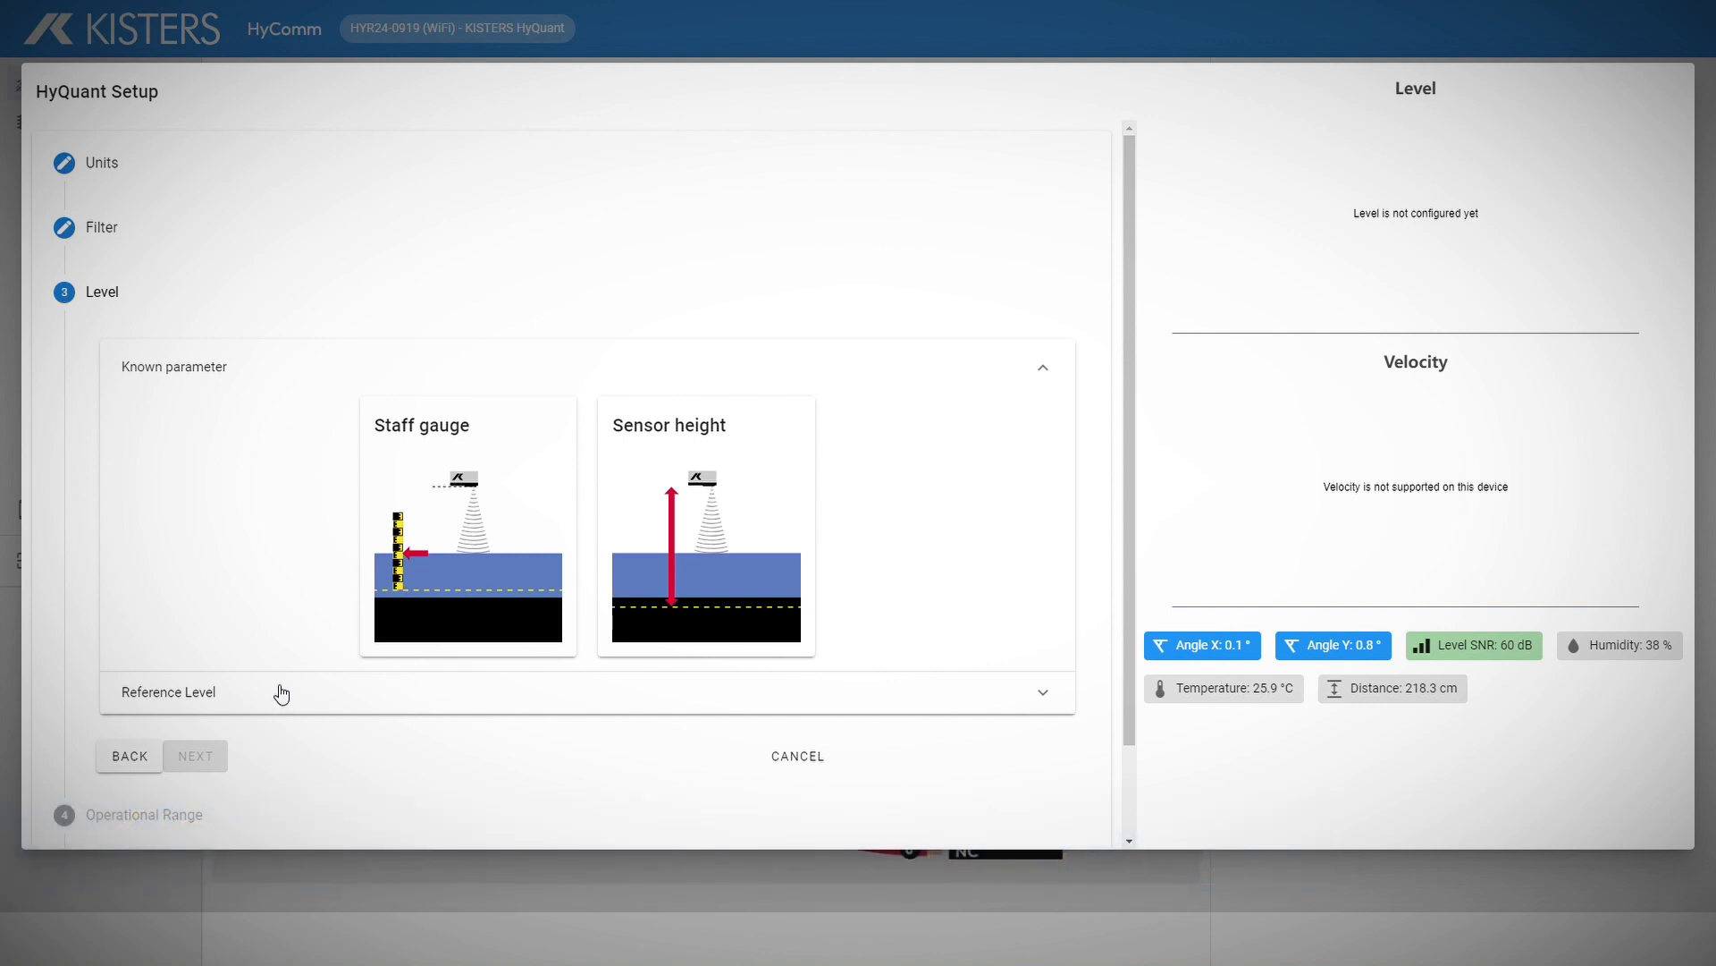
Step: Choose Staff gauge as the known parameter and apply a 55.2 cm reference reading
click(481, 508)
scroll(443, 533, down, 2)
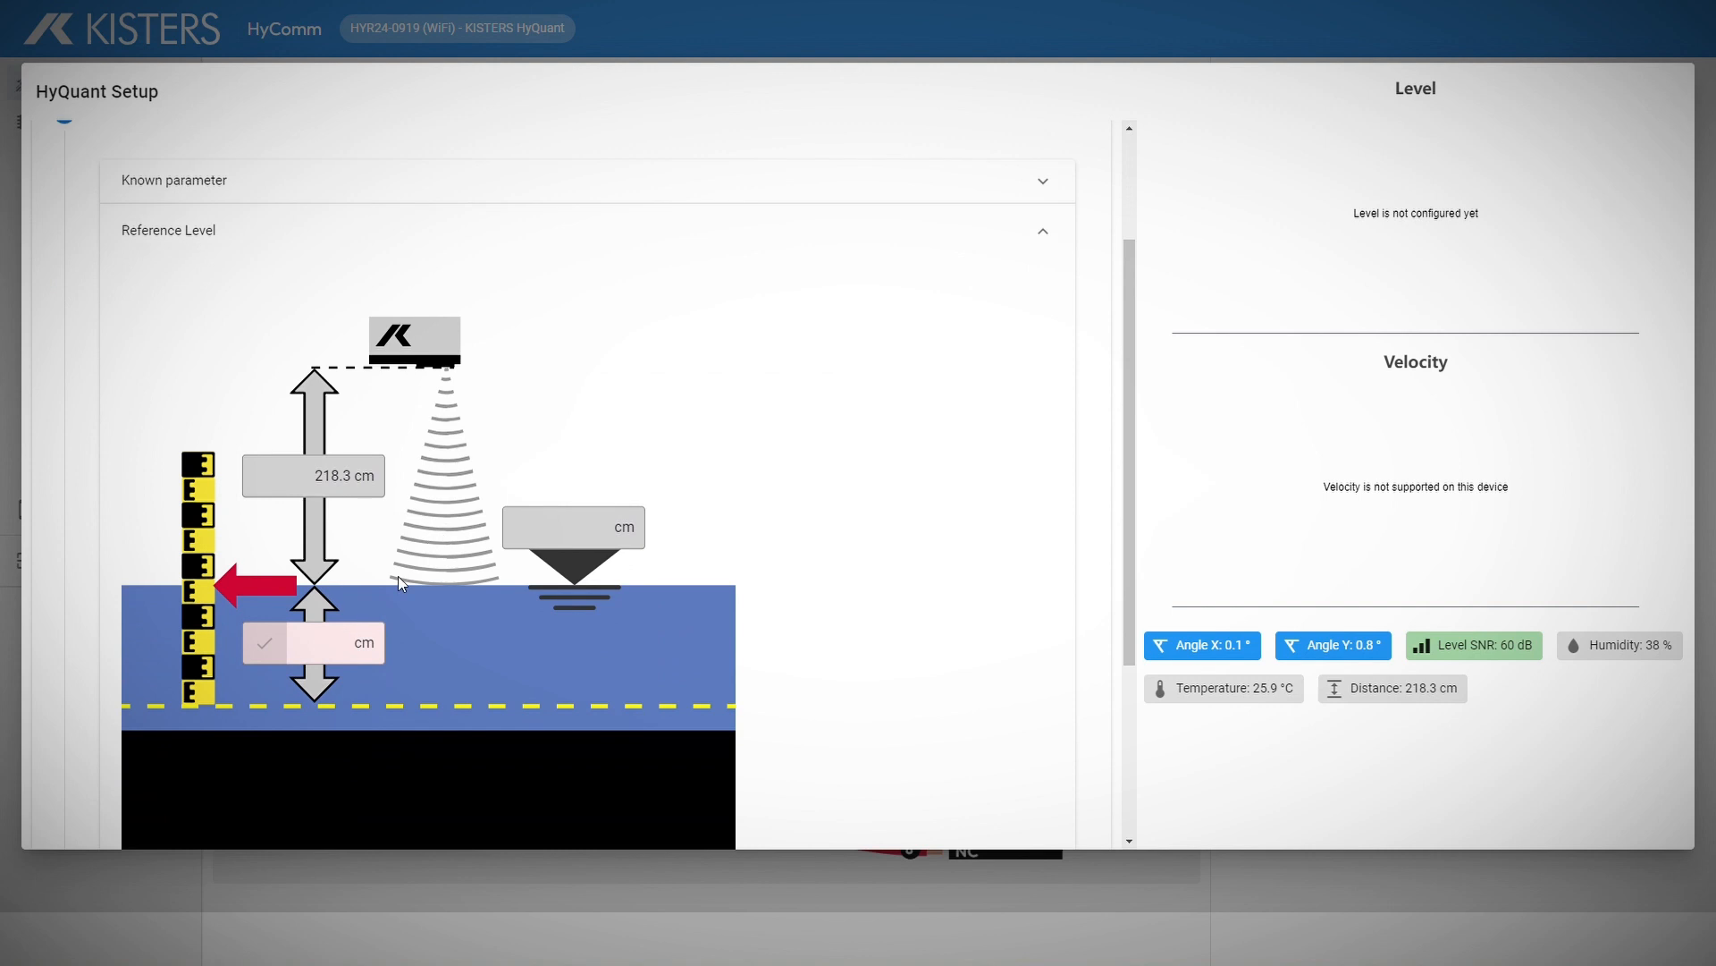
click(336, 650)
text(5)
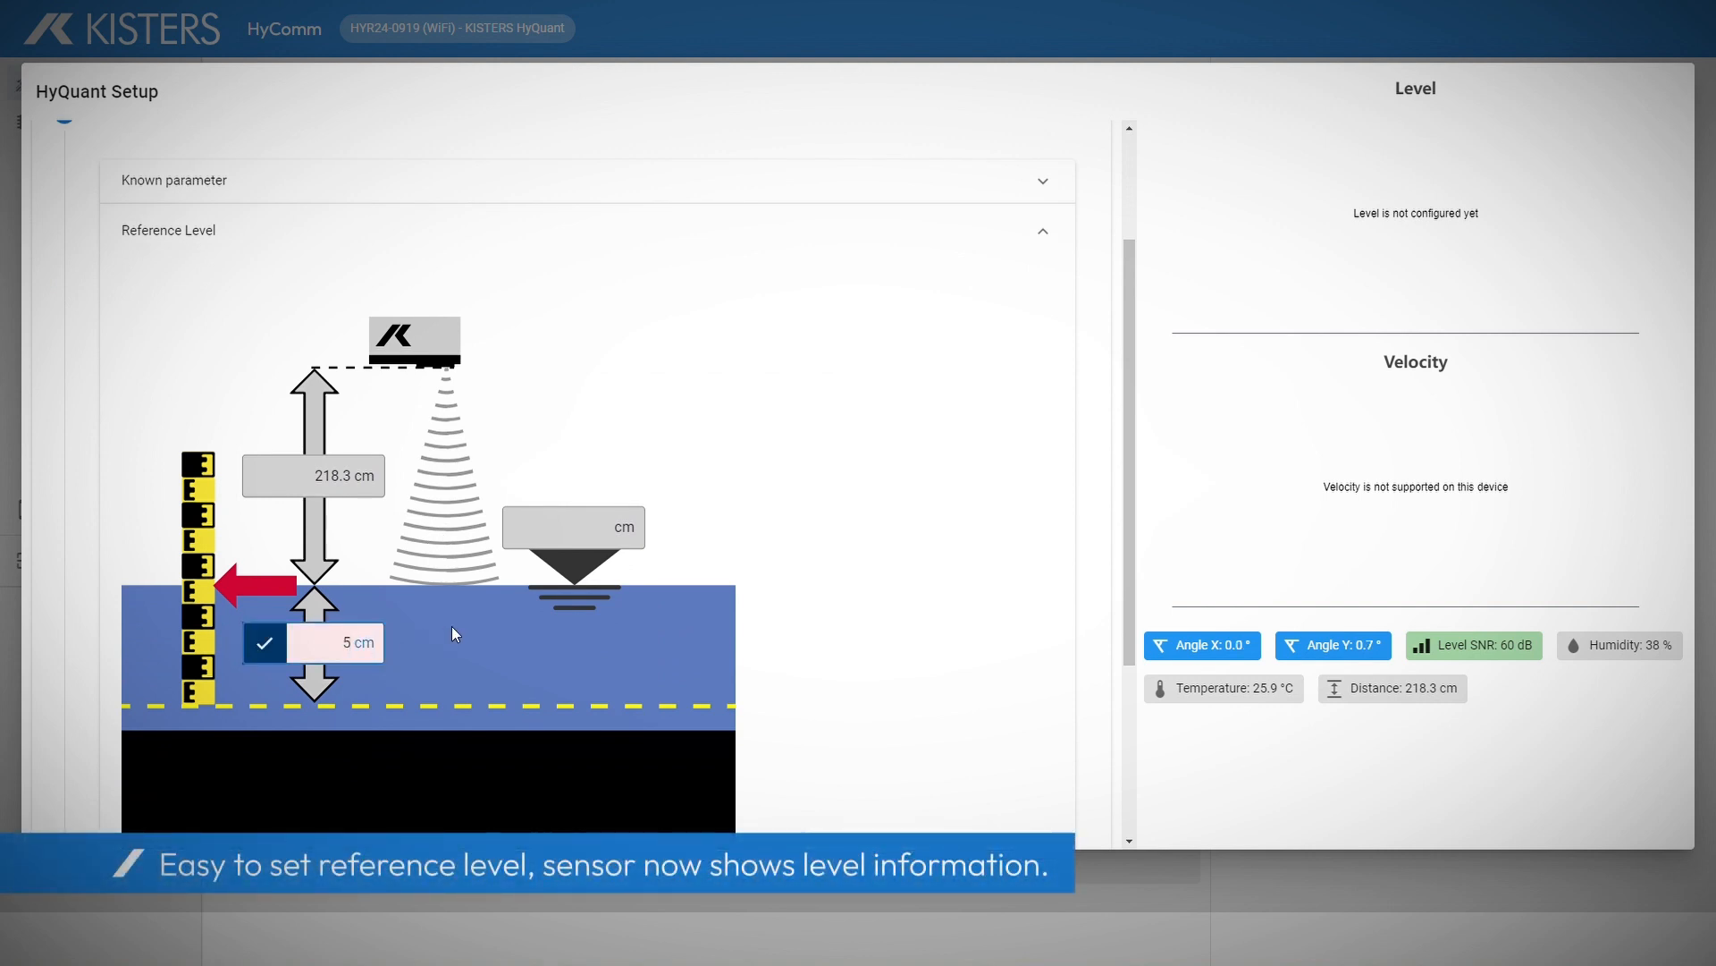
text(5.2)
click(271, 651)
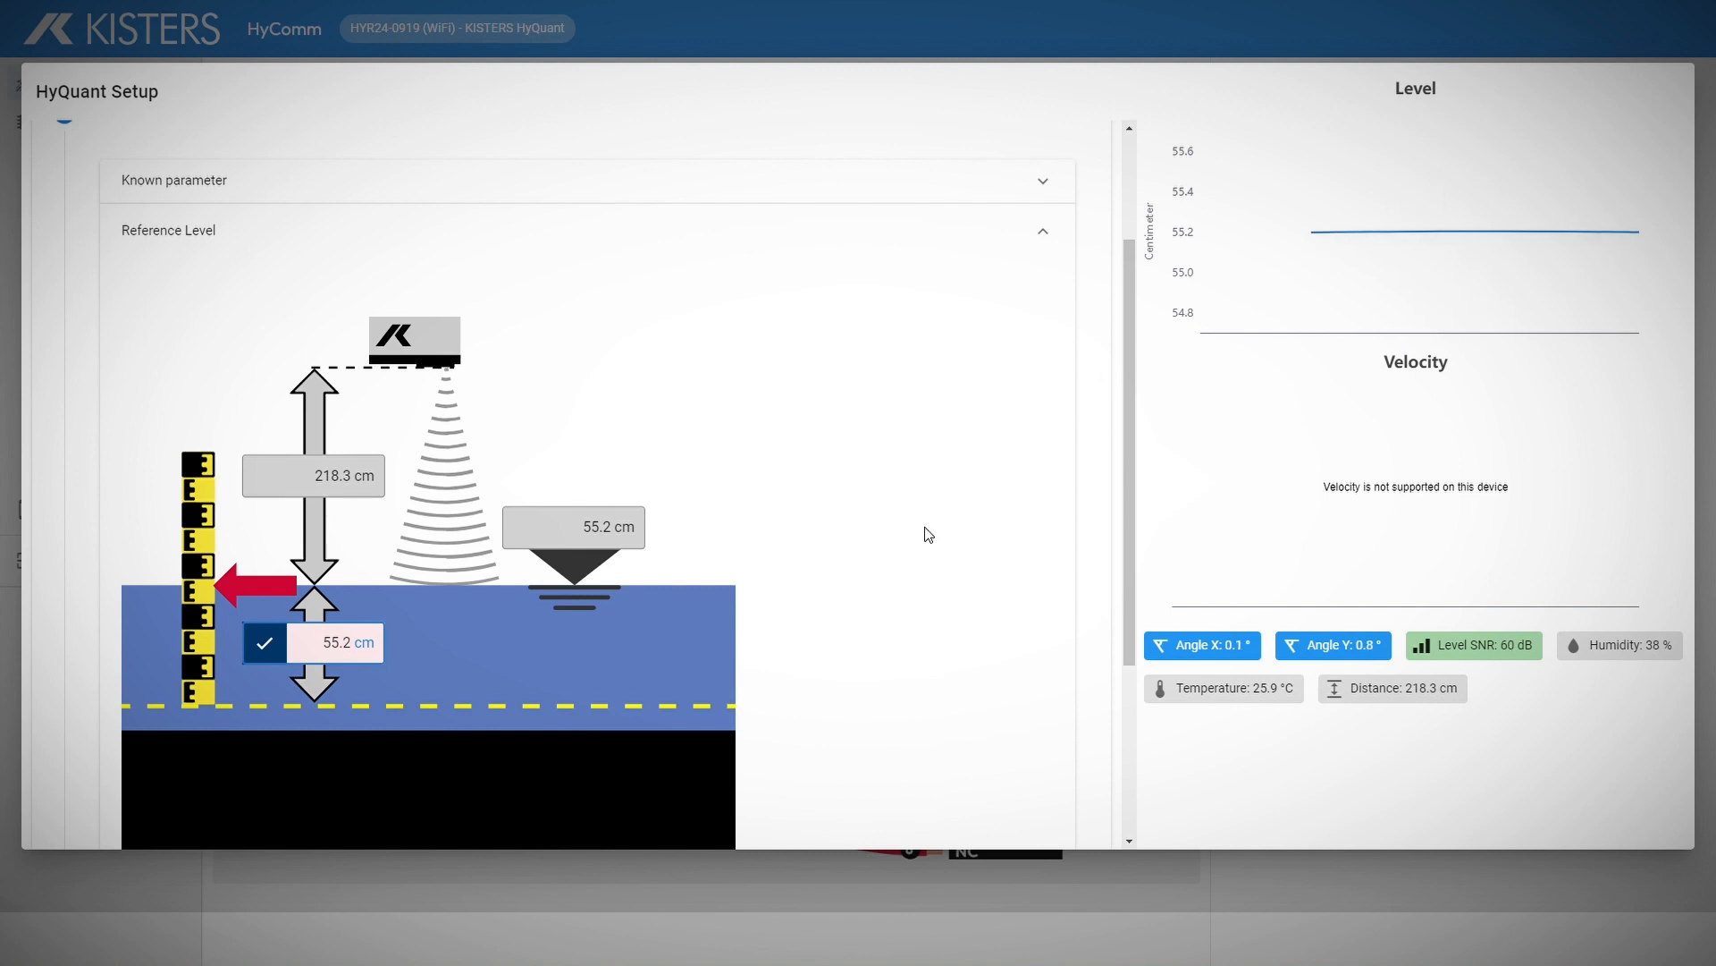
scroll(925, 534, down, 3)
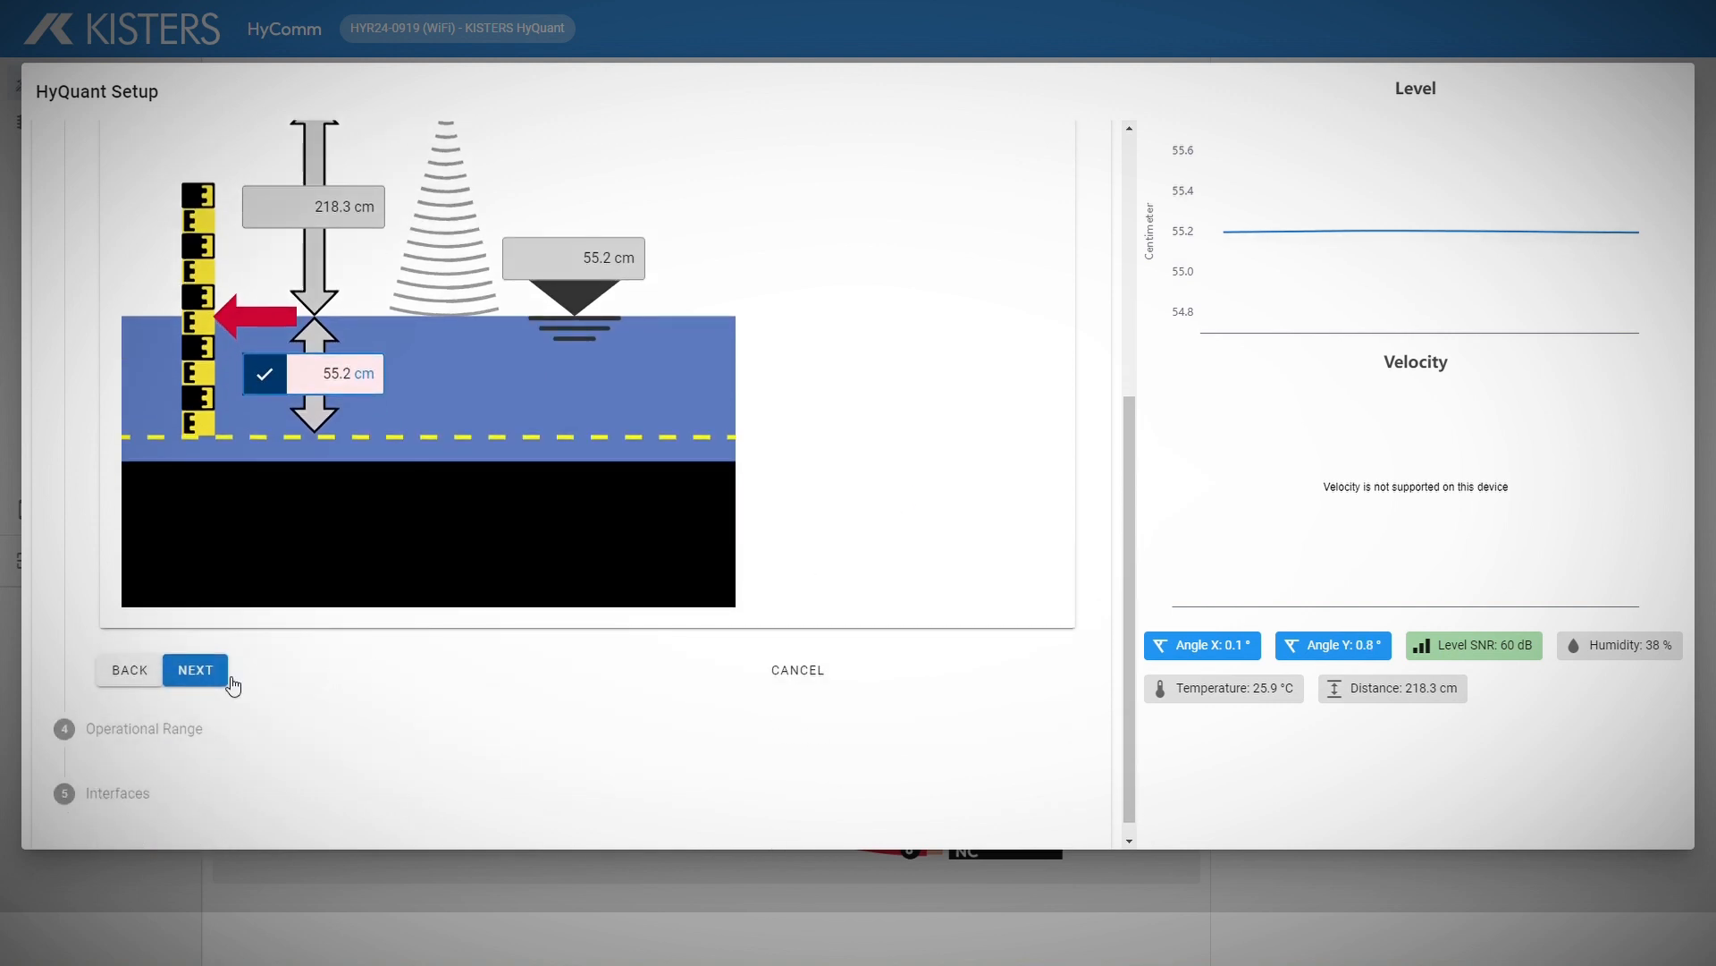
Step: Leave the operational range limits disabled after toggling them on and off
click(223, 680)
click(142, 504)
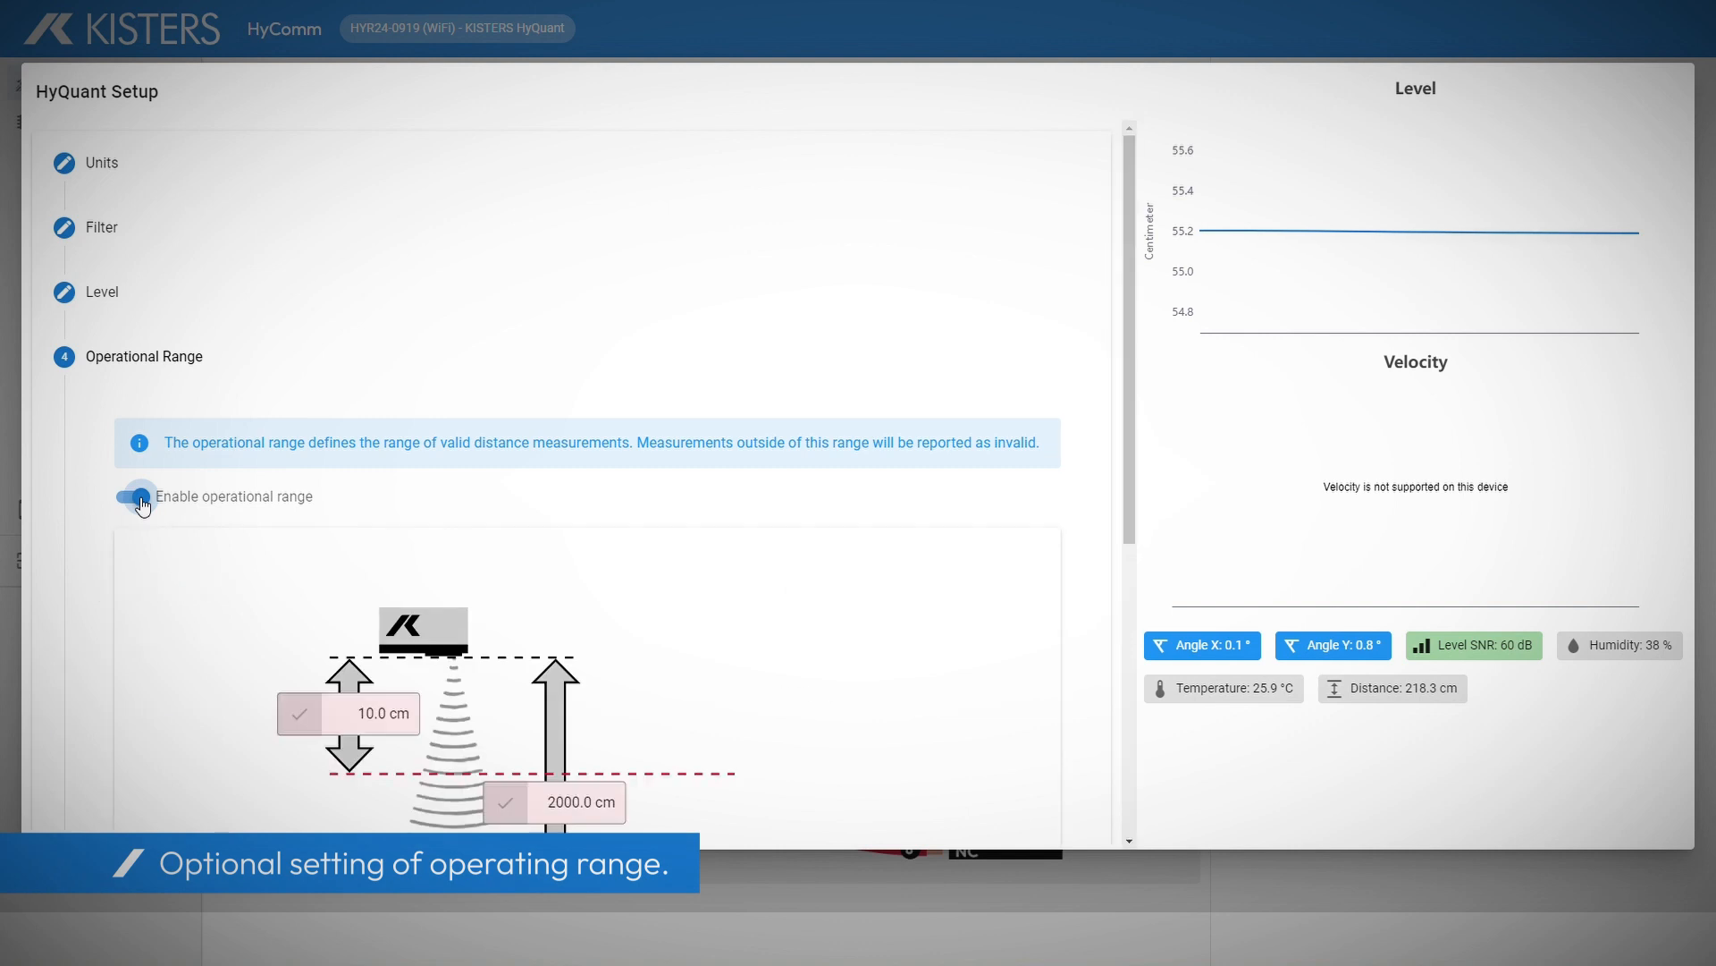
scroll(142, 503, down, 3)
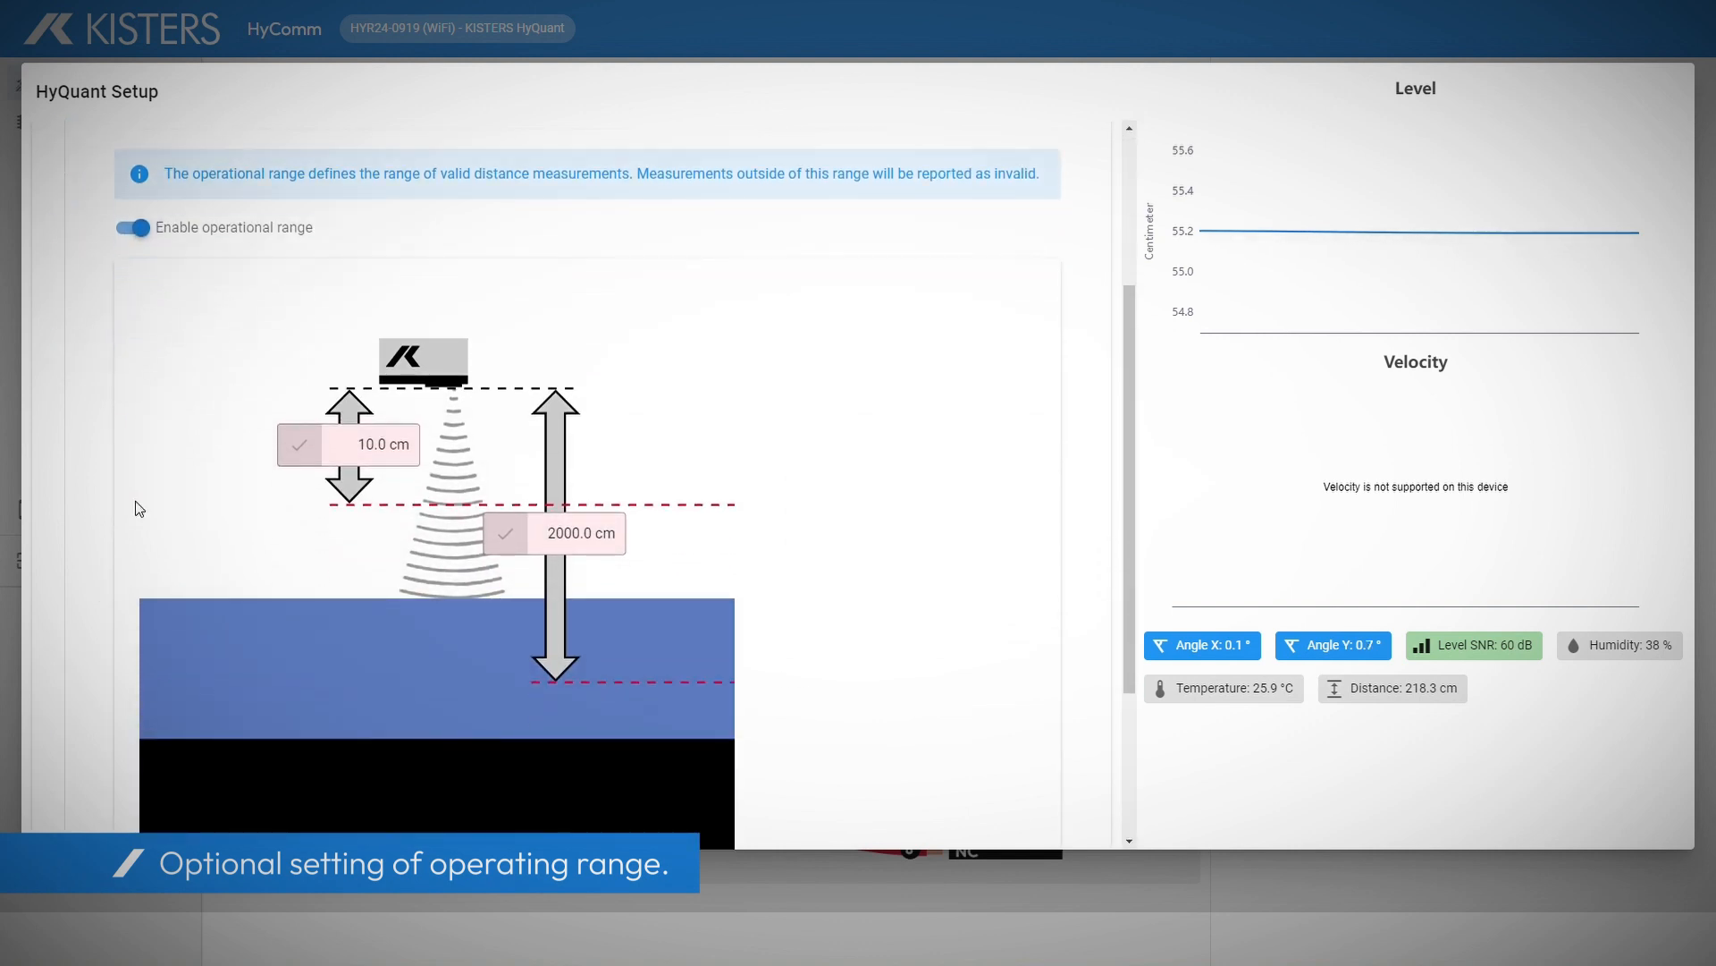
click(133, 228)
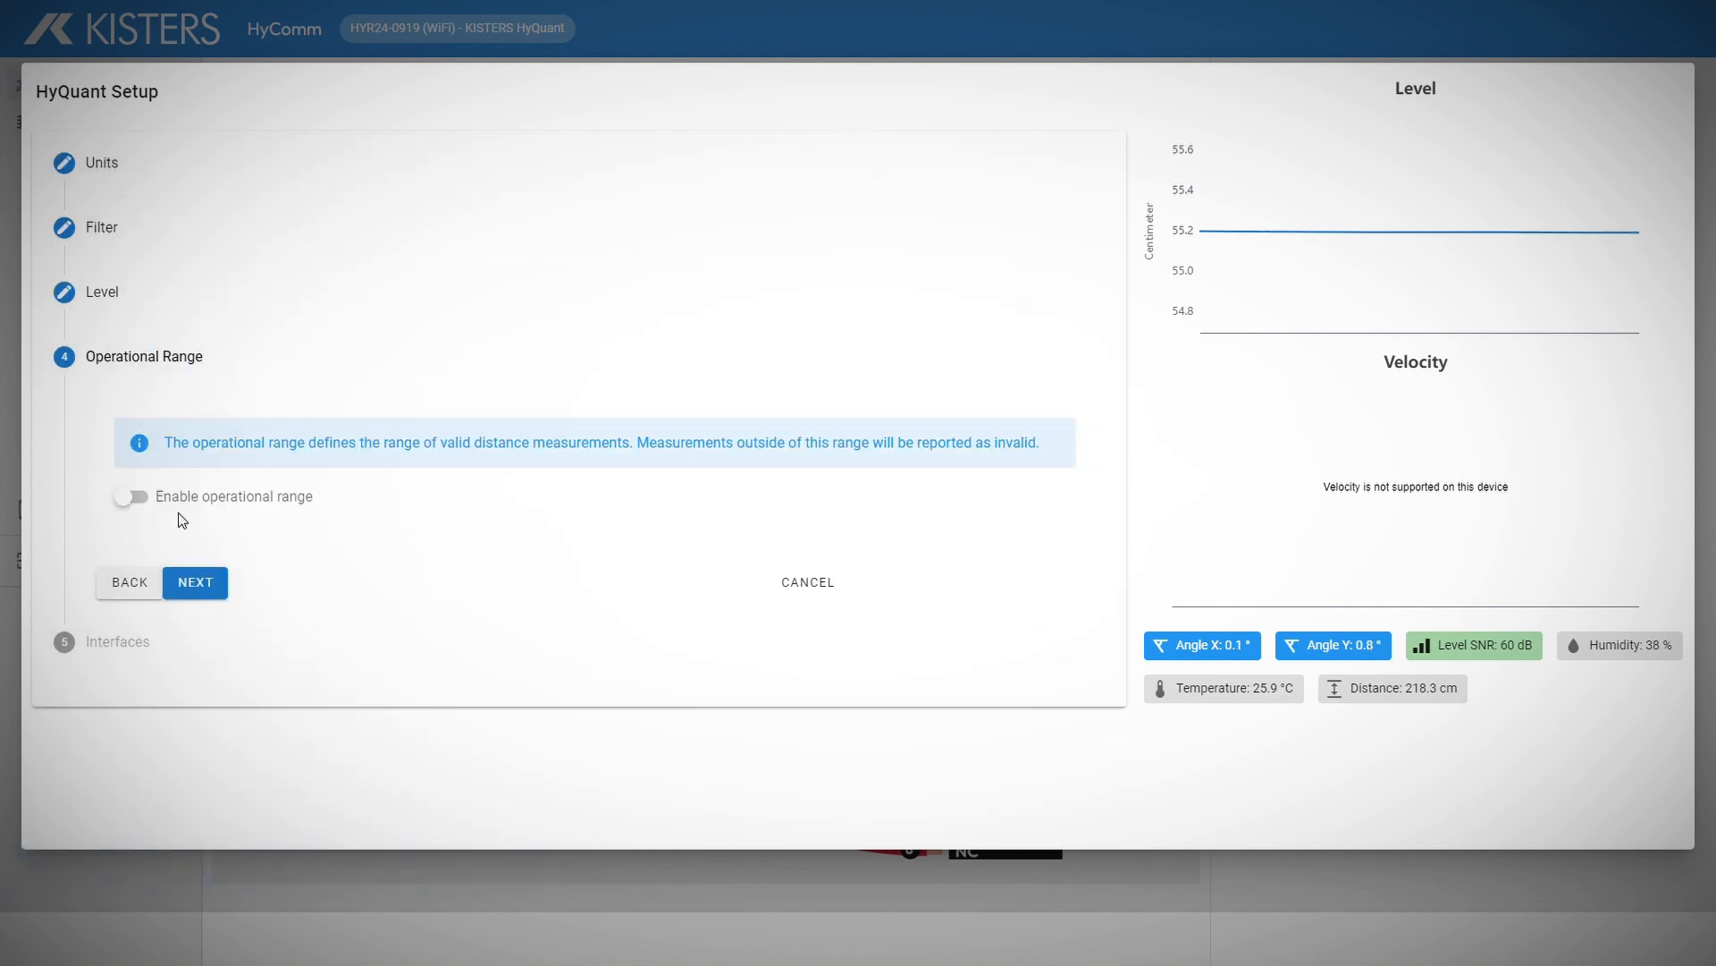
click(194, 584)
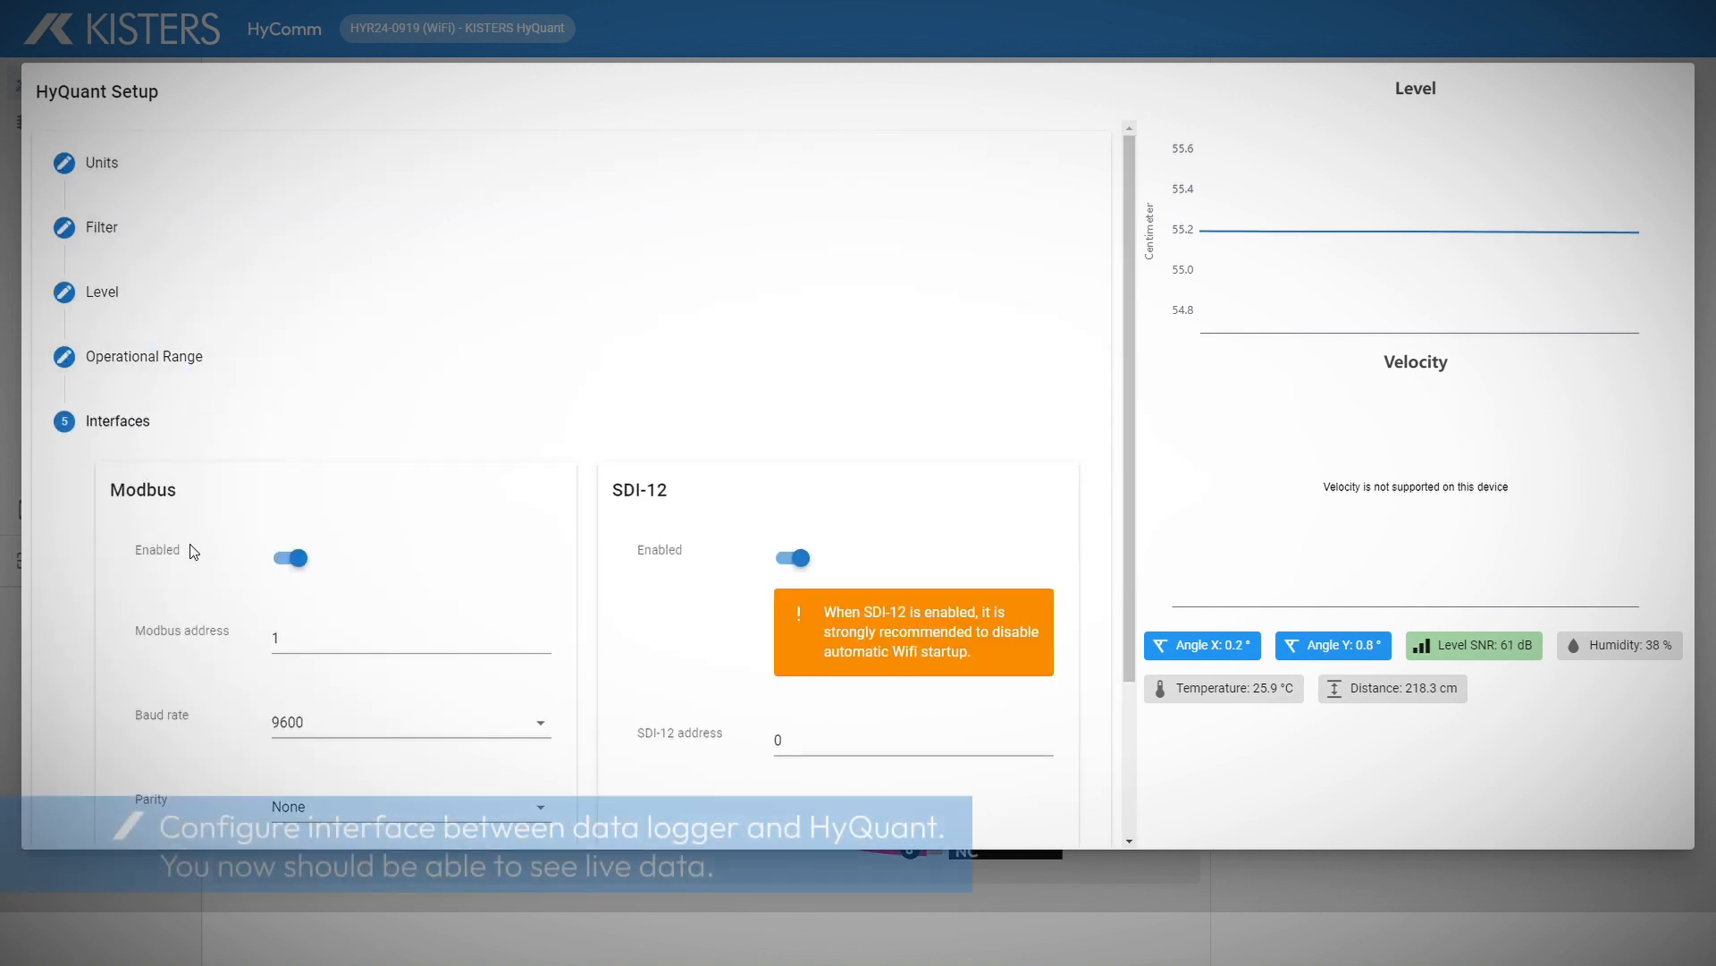
Step: Disable Modbus, change the SDI-12 address to 1, and submit the configuration
scroll(194, 552, down, 3)
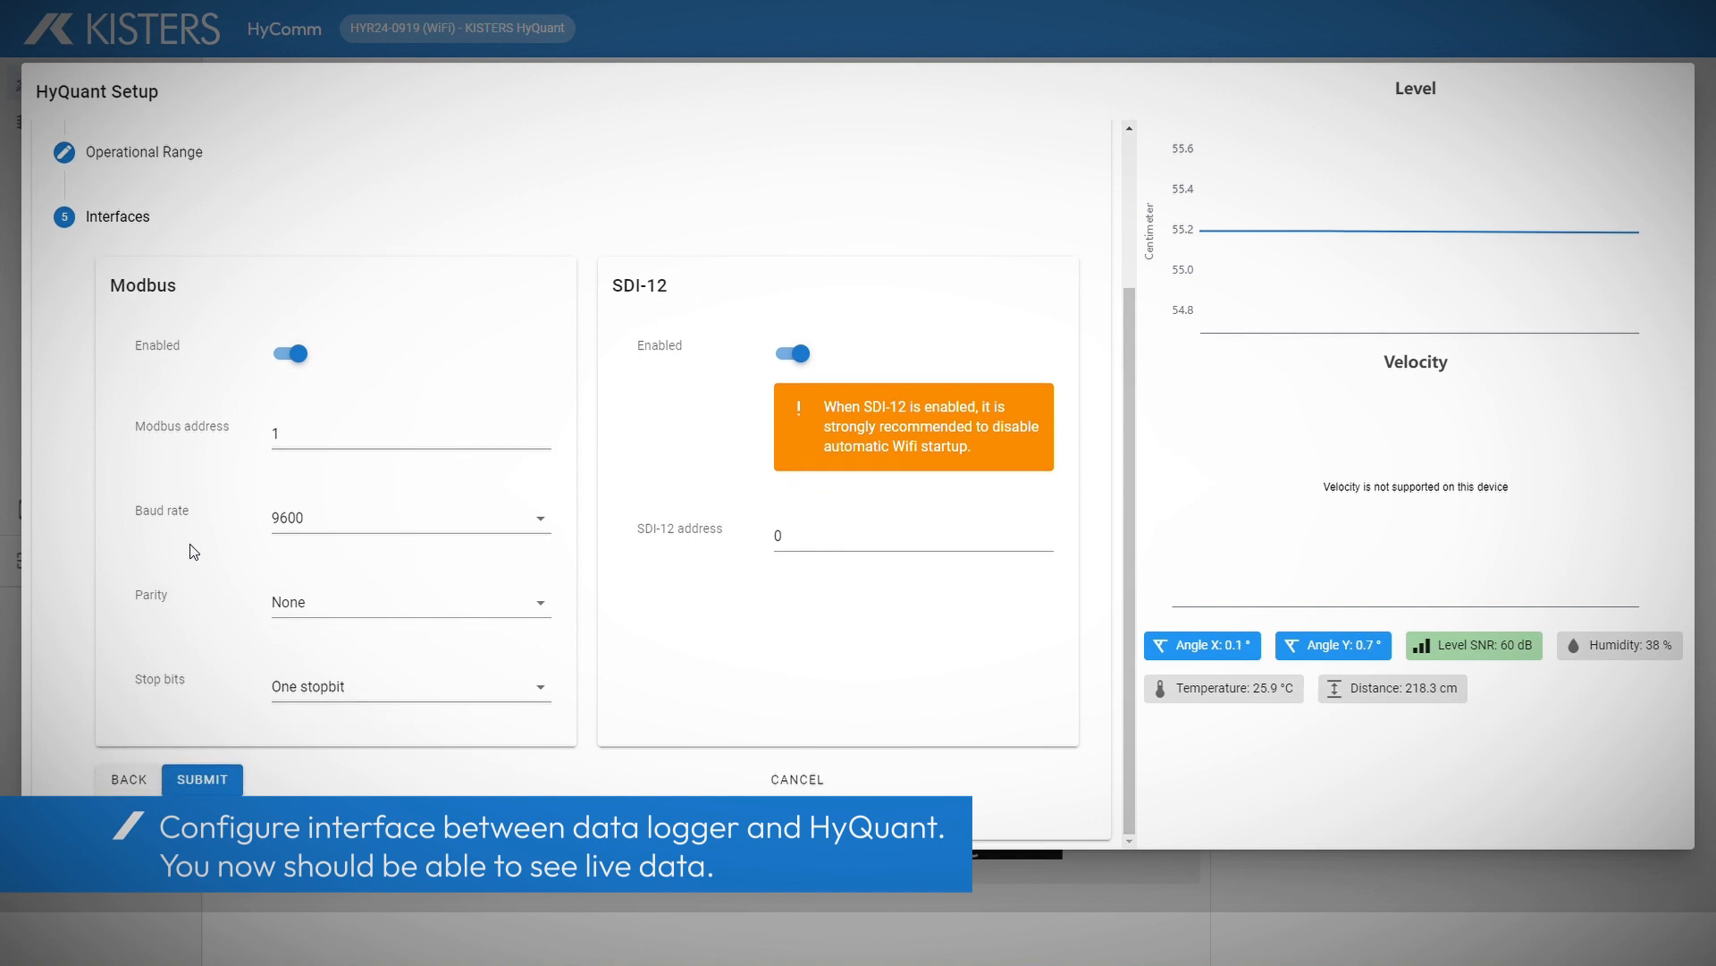
click(300, 356)
click(813, 544)
key(BackSpace)
text(1)
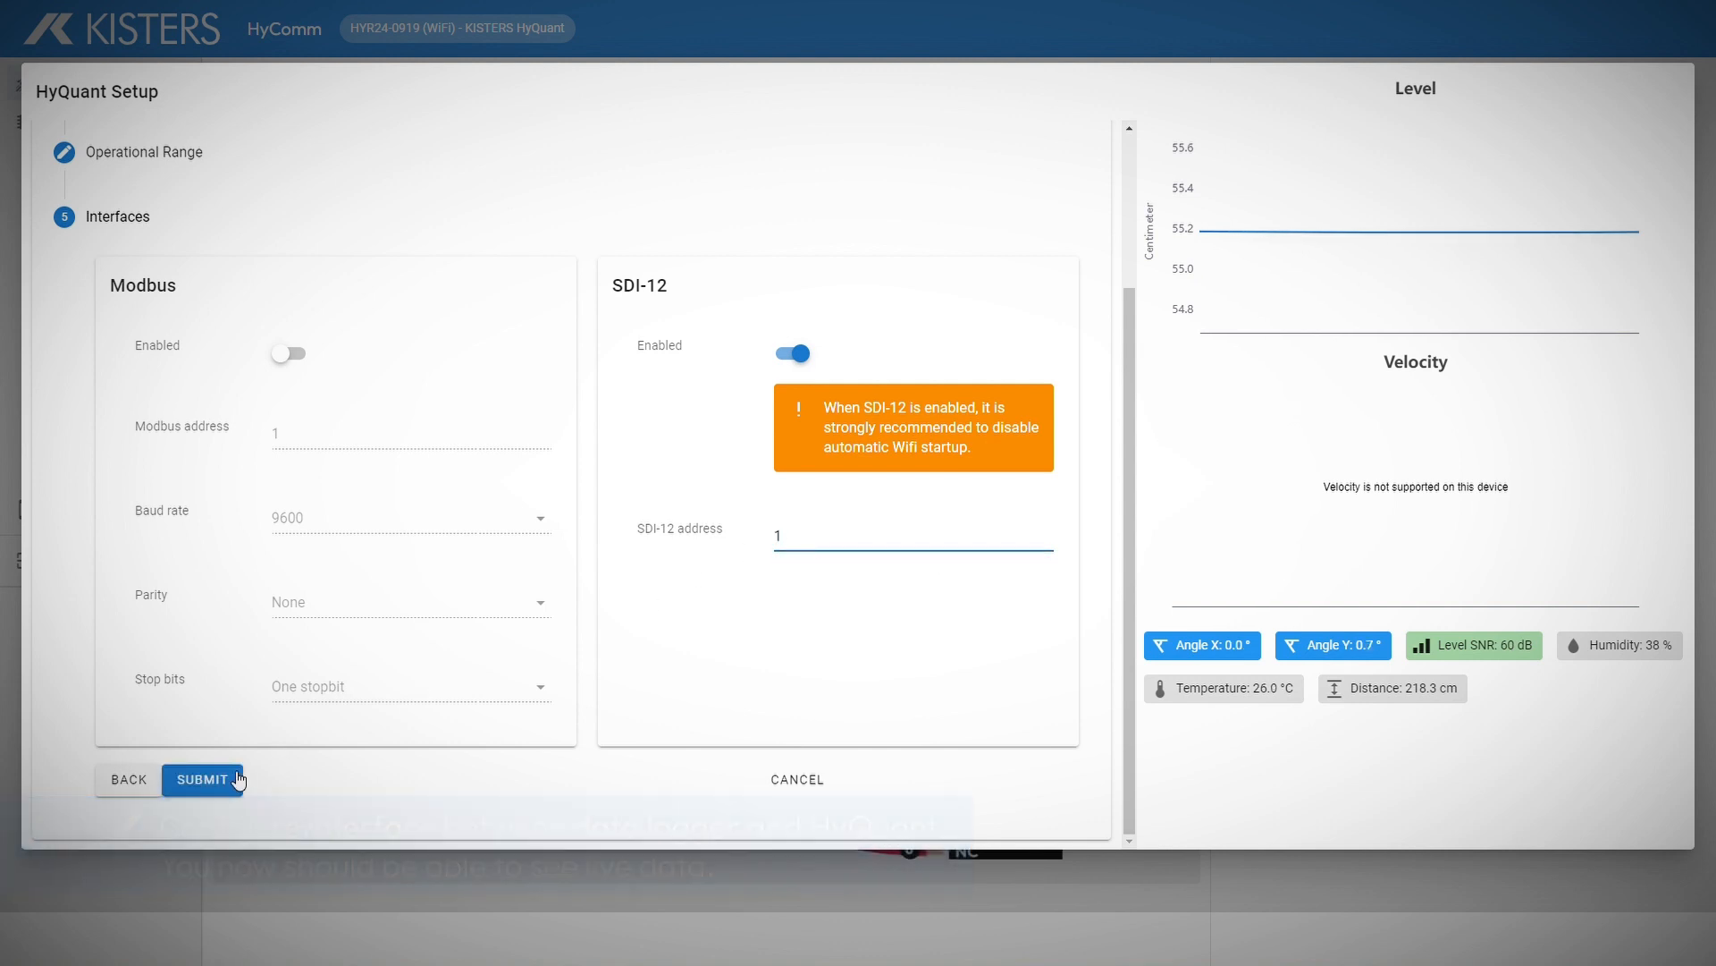
click(202, 781)
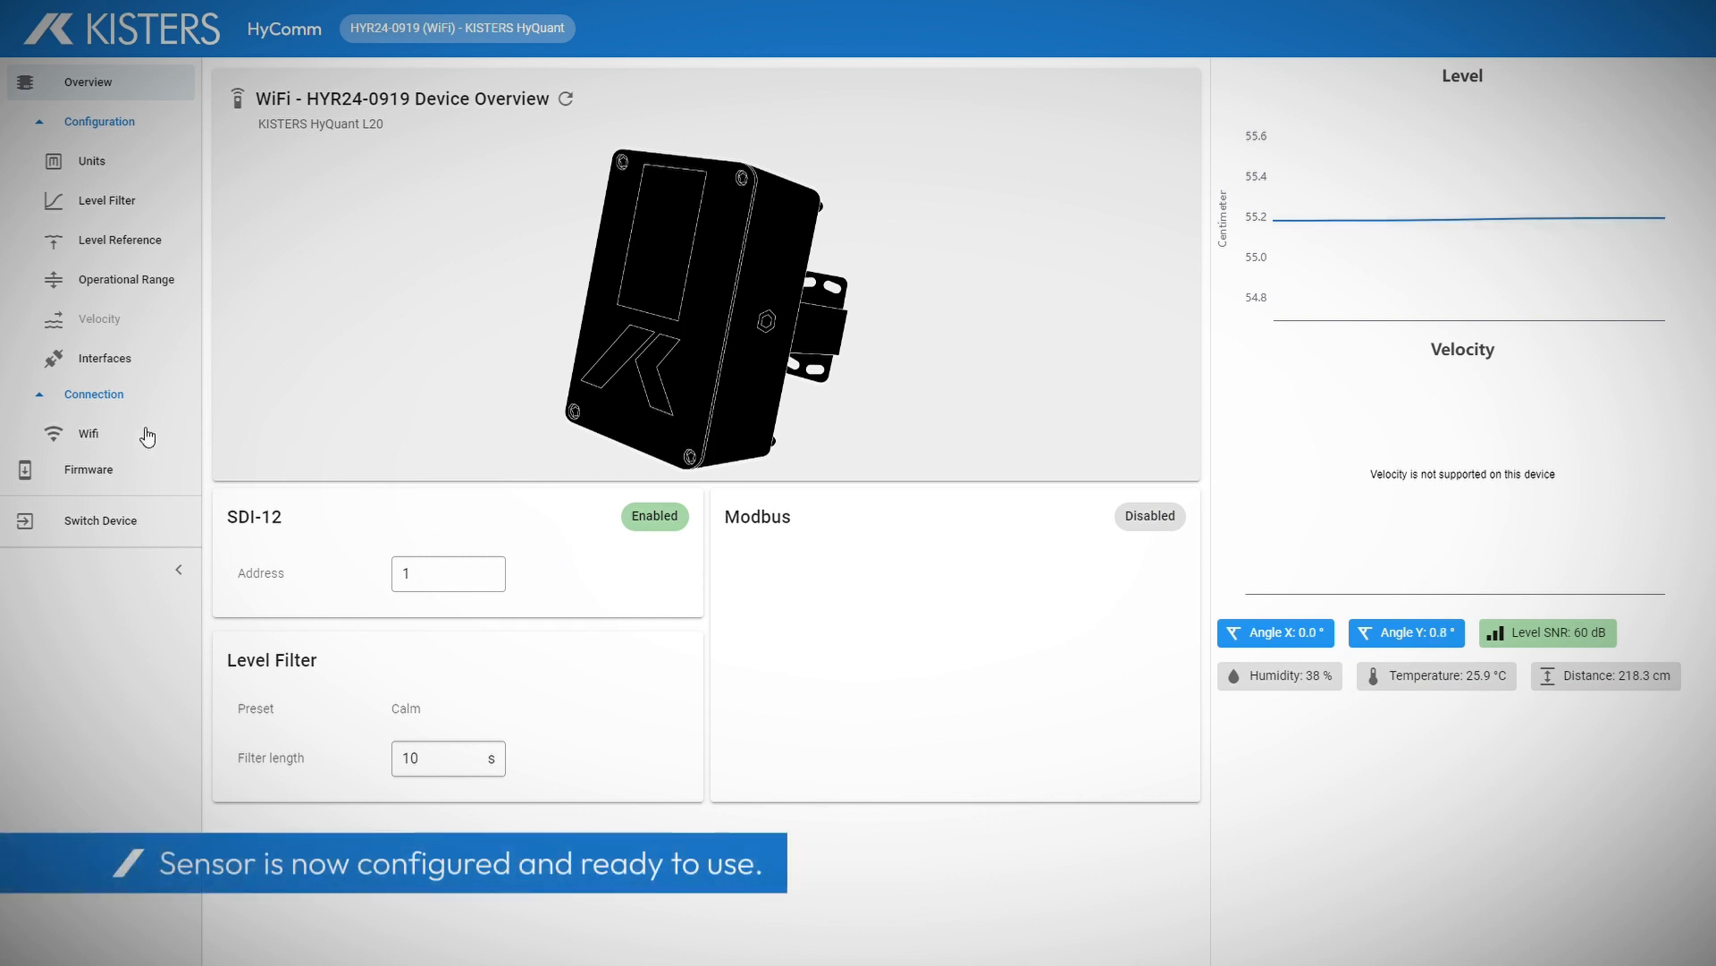
Step: Keep 'Start Wifi when sensor is powered on' enabled and saved, then disconnect via Switch Device
click(117, 437)
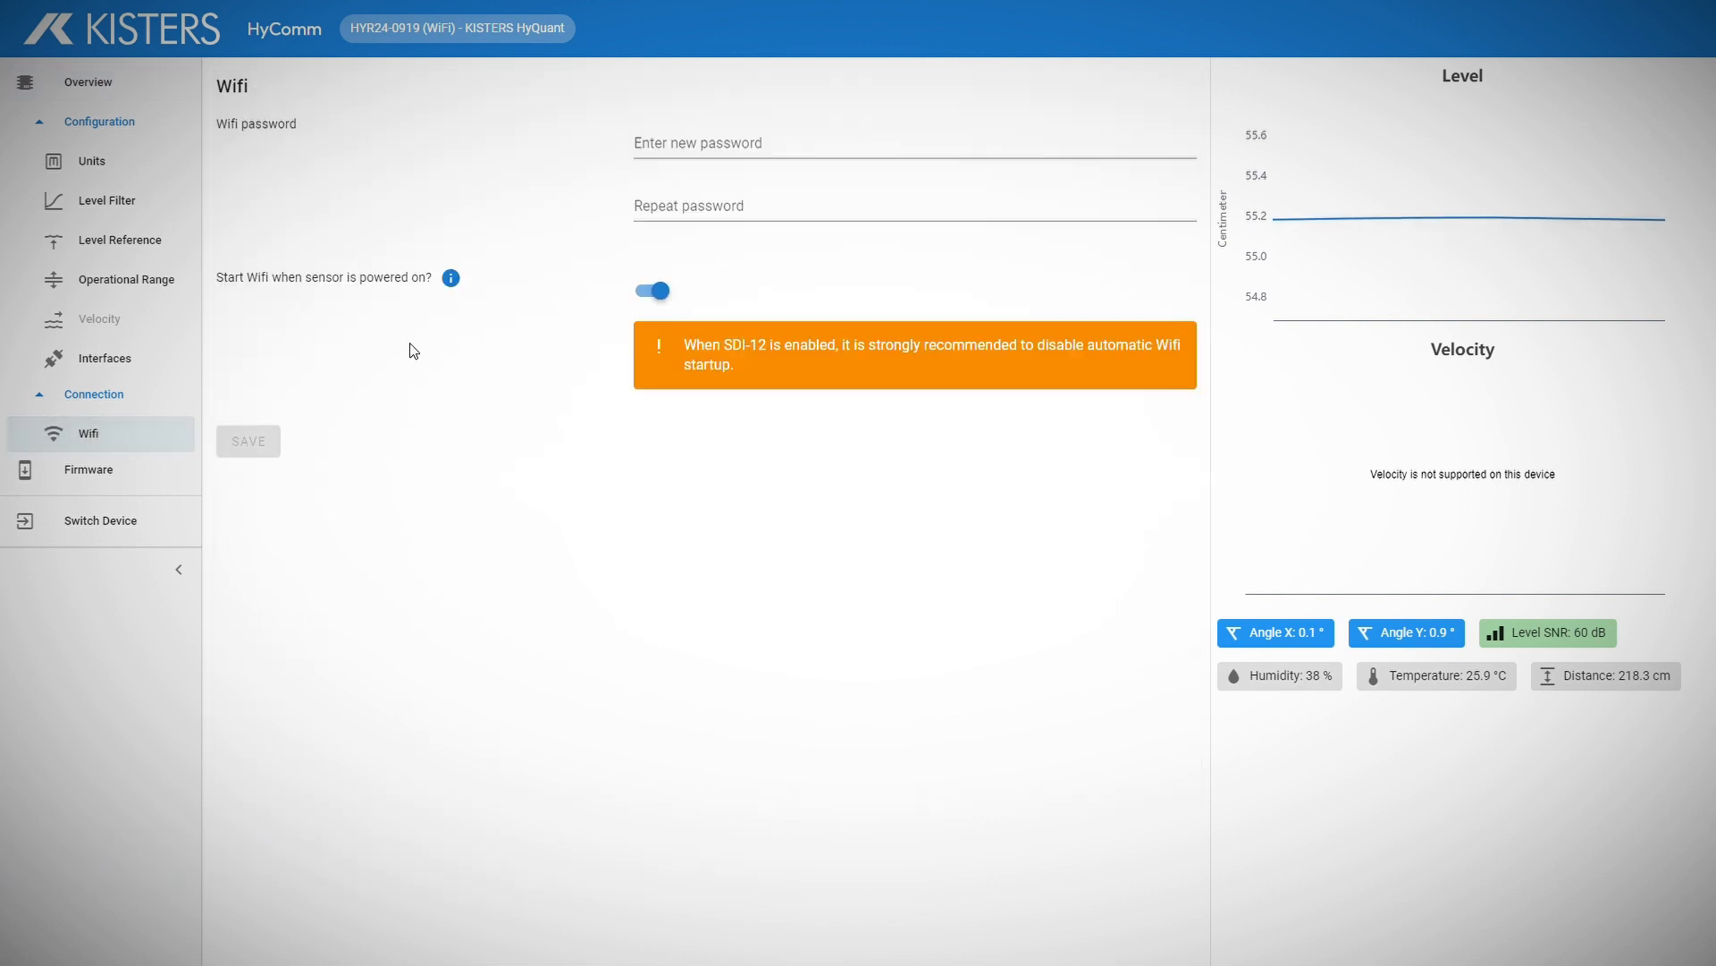
click(660, 291)
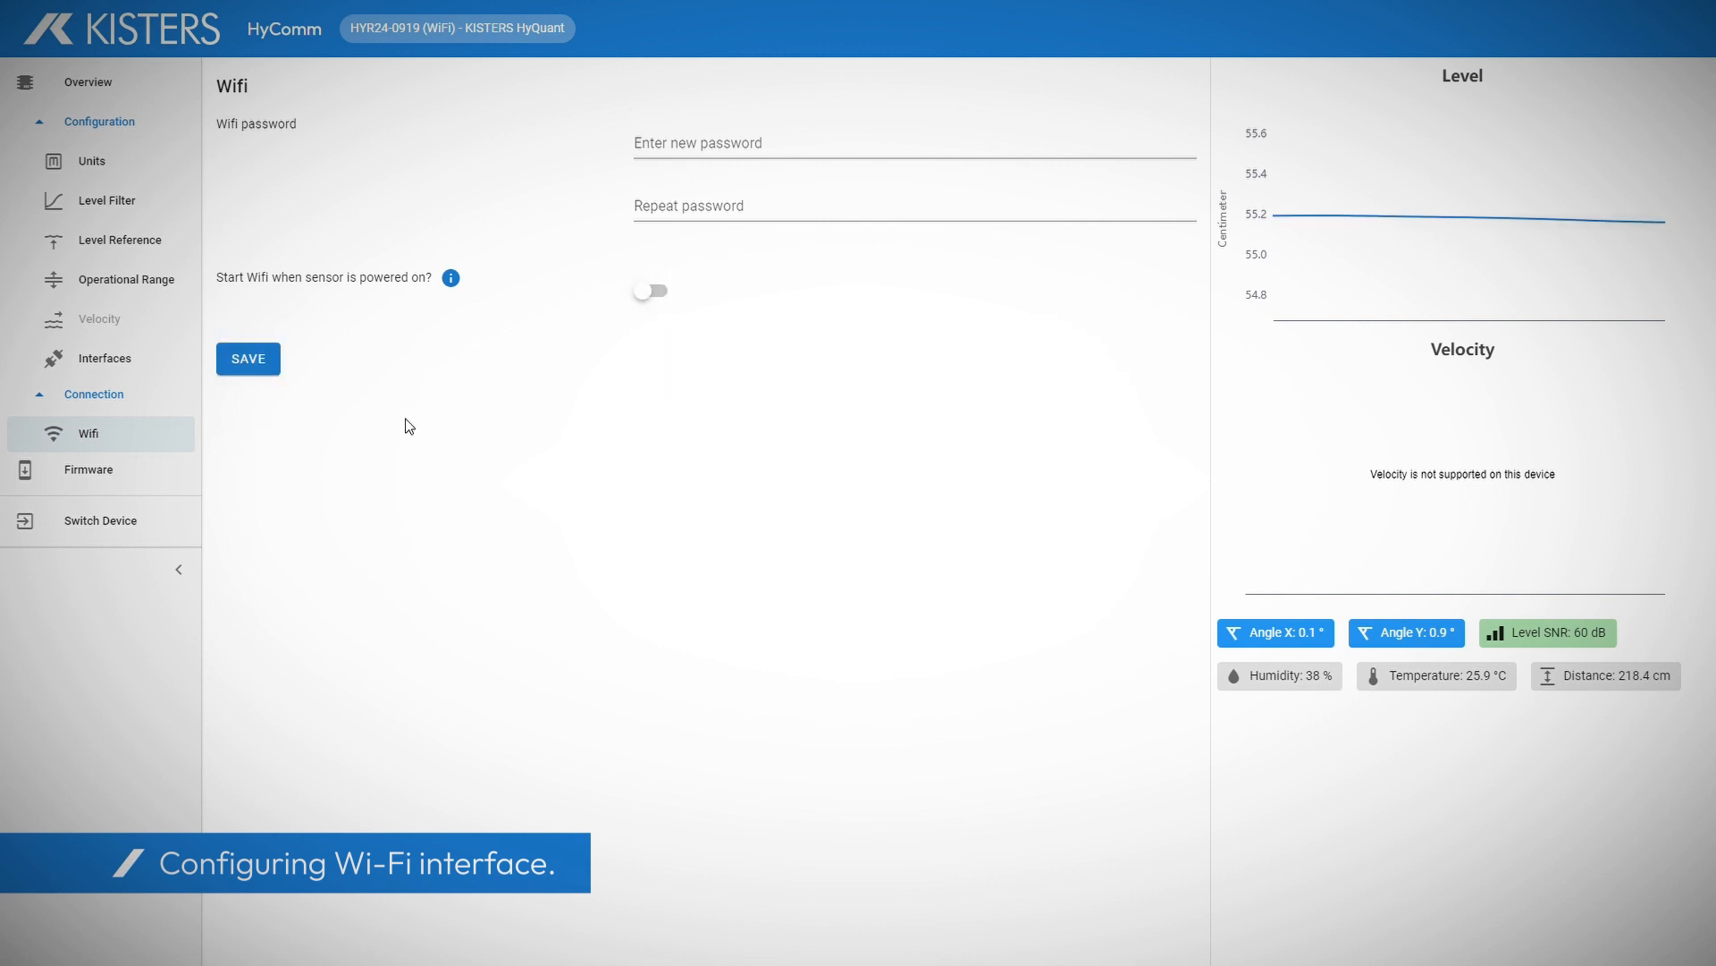
click(251, 360)
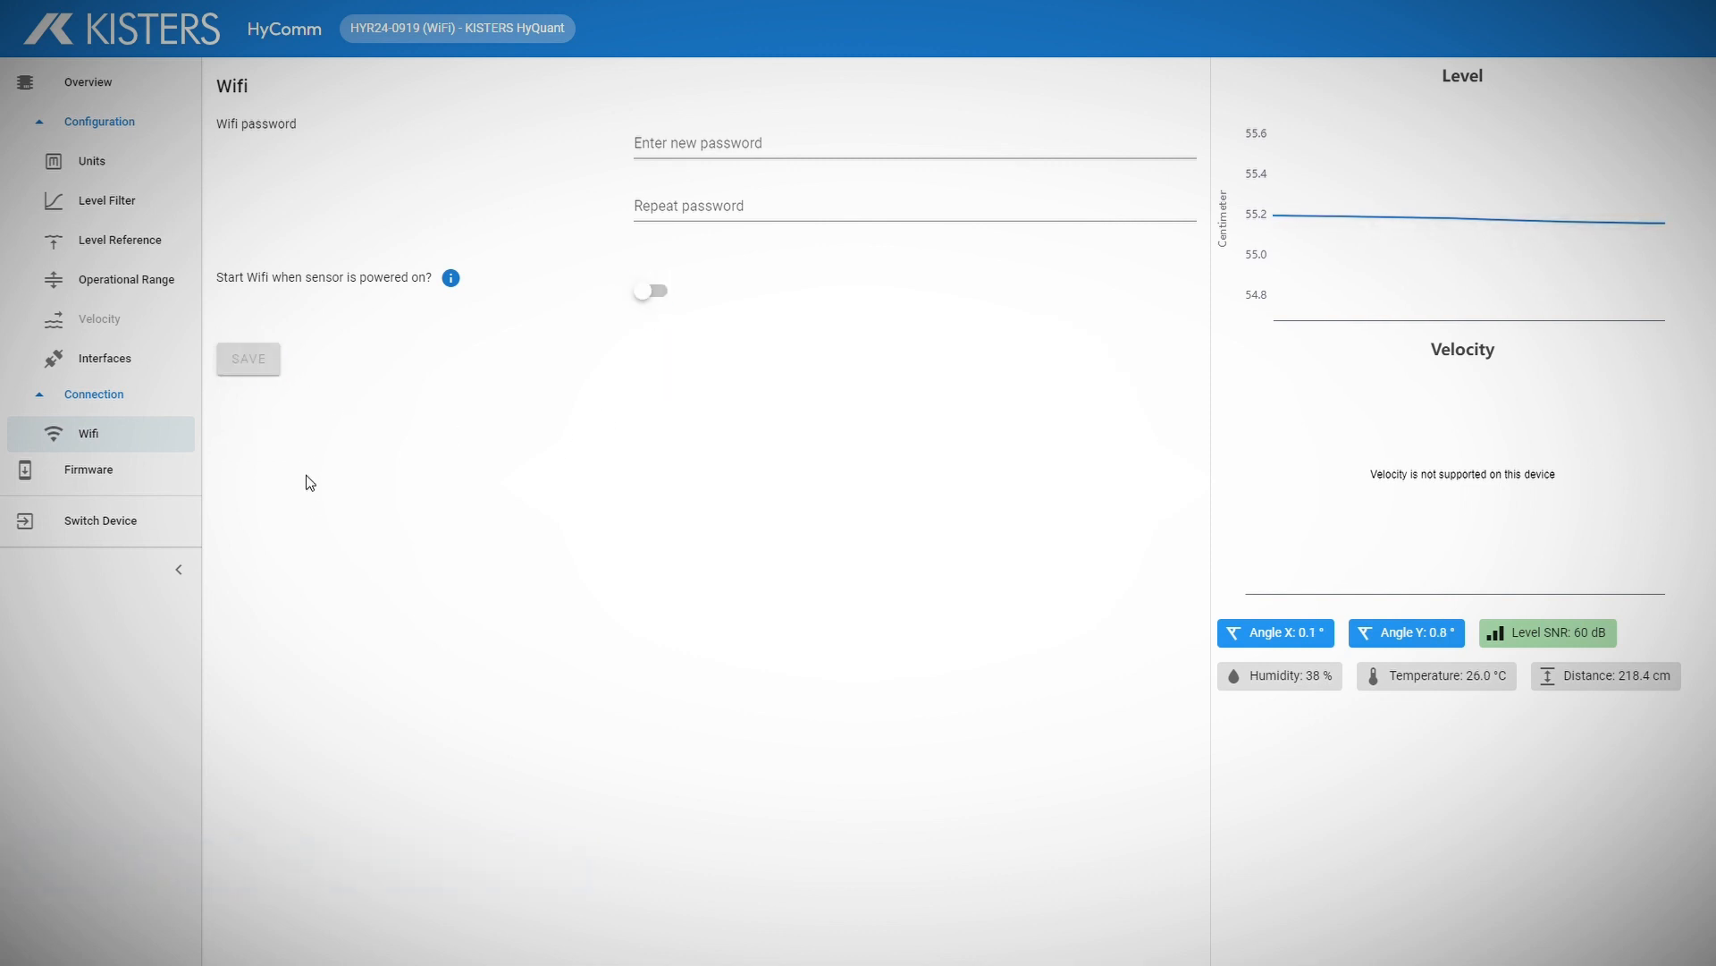
click(657, 291)
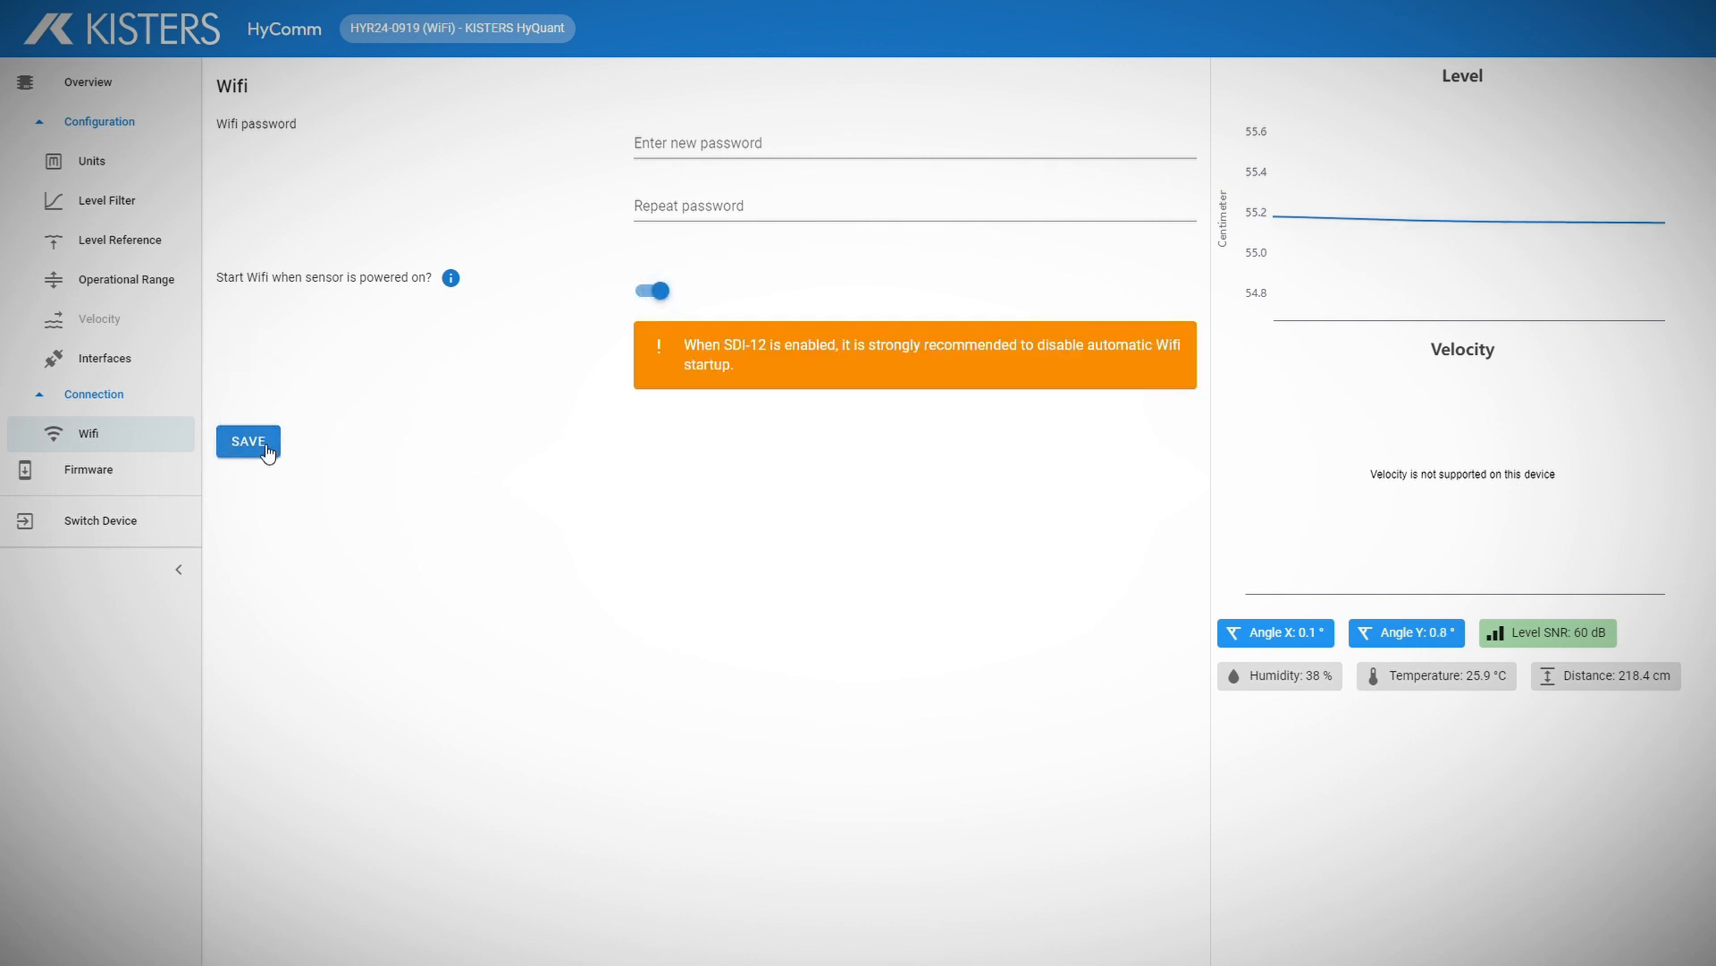
click(267, 447)
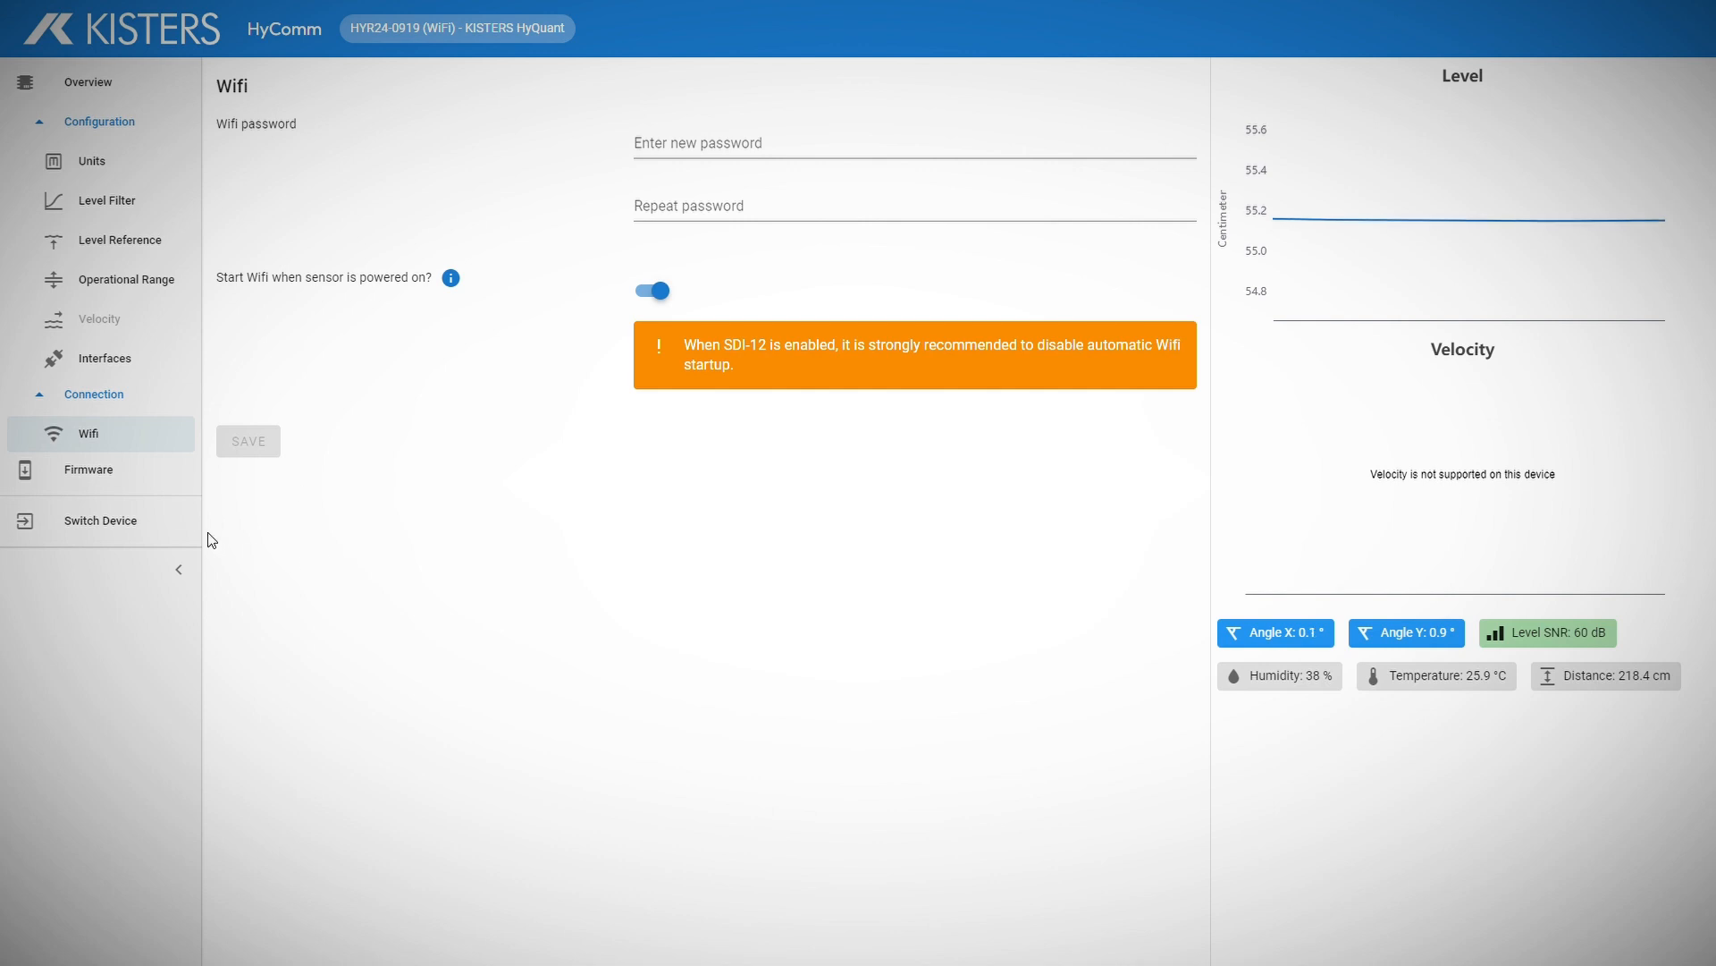
click(144, 474)
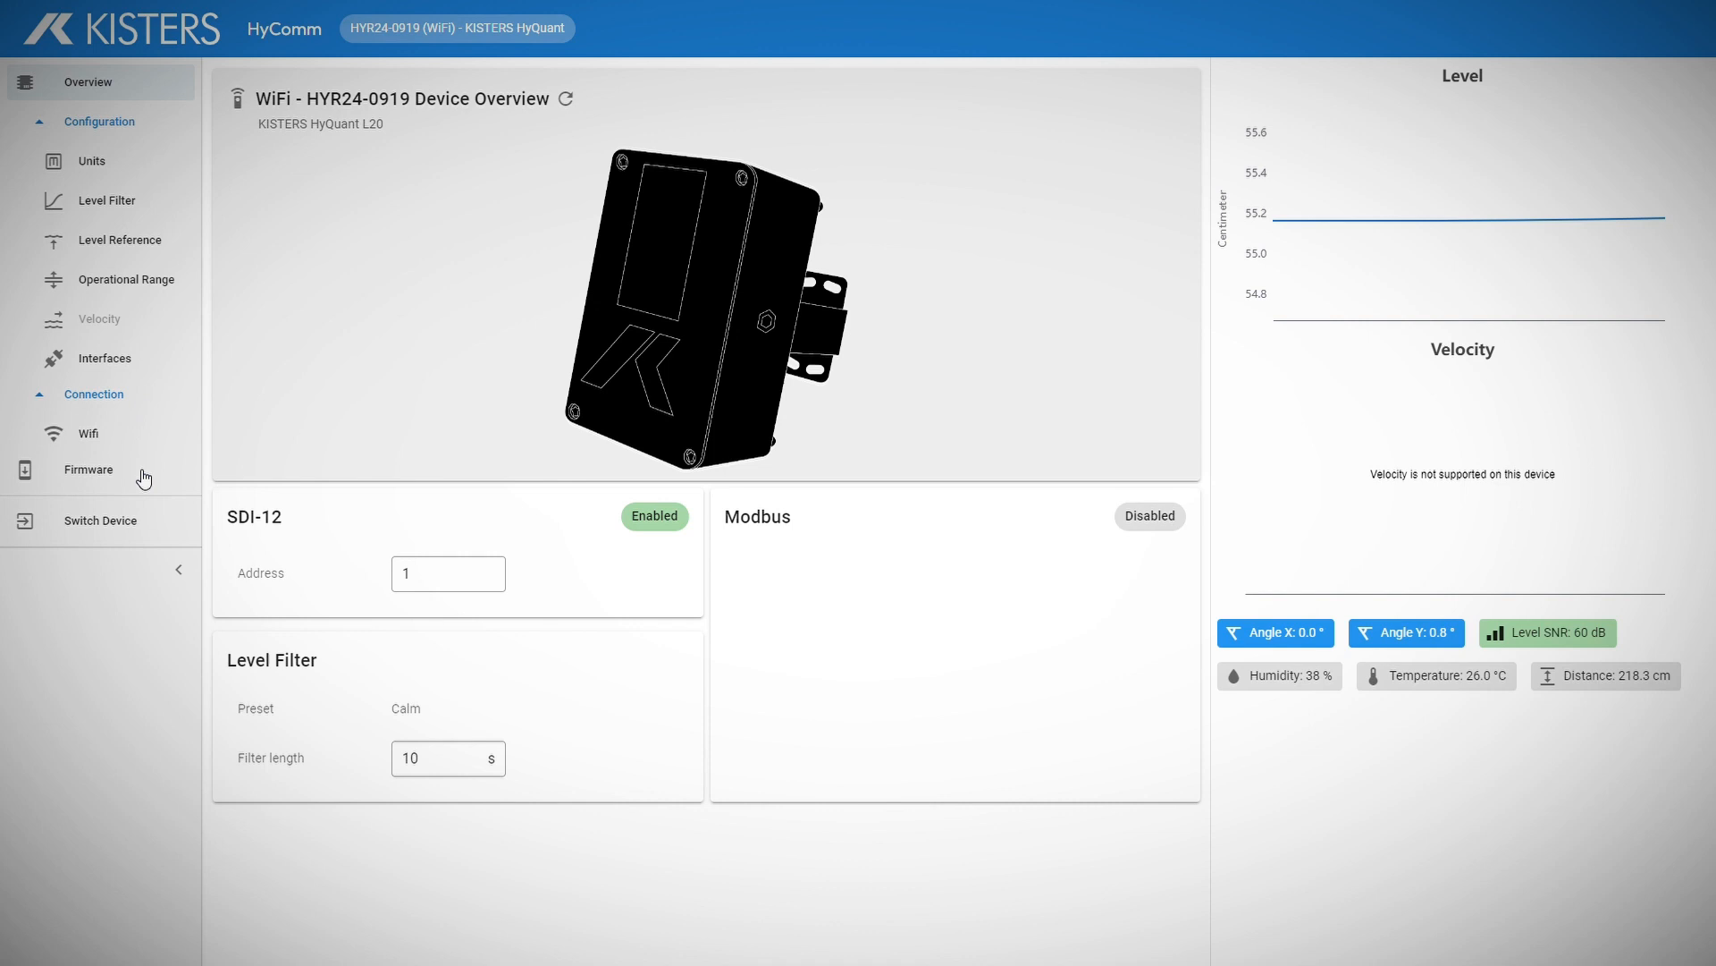
click(121, 524)
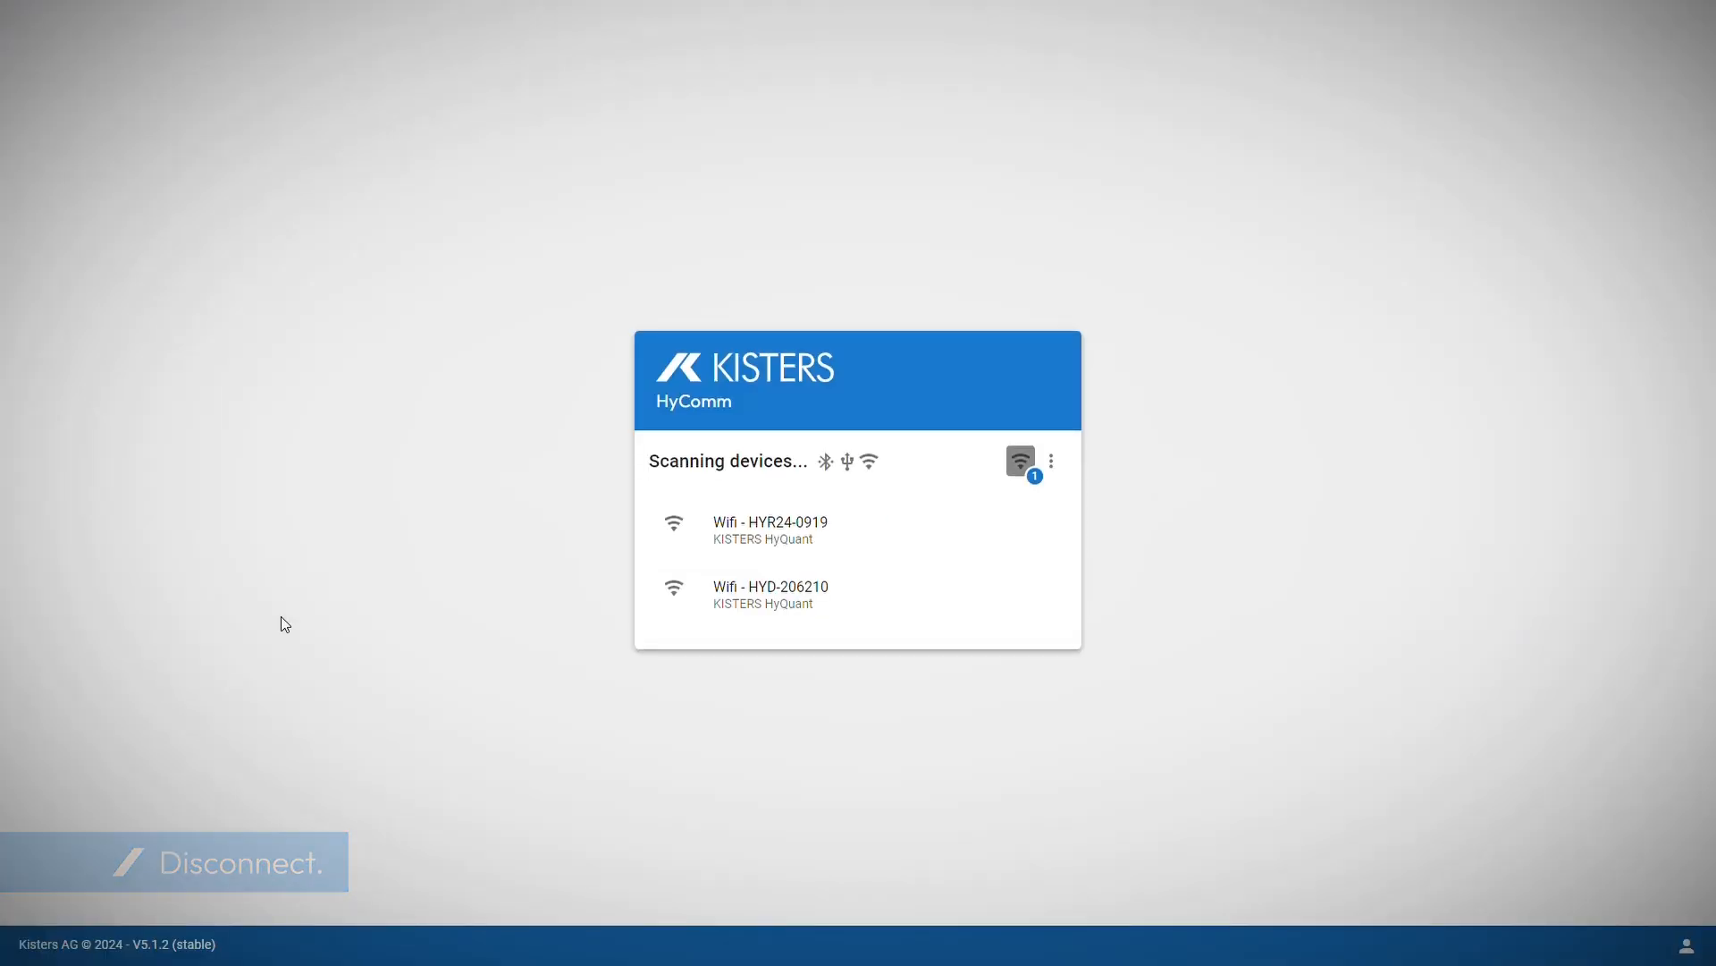